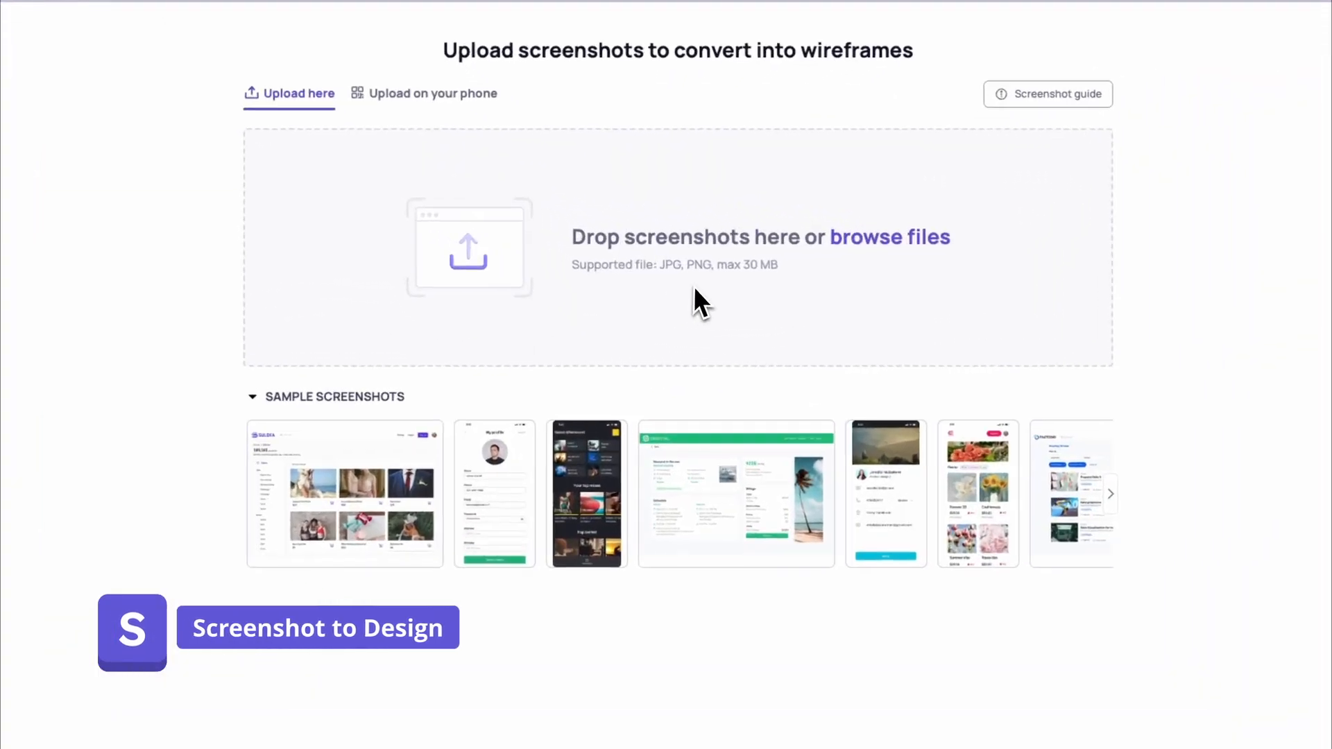
Upload the PNG screenshot of the financial platform page from the Desktop folder to convert it into a wireframe
click(698, 298)
click(614, 359)
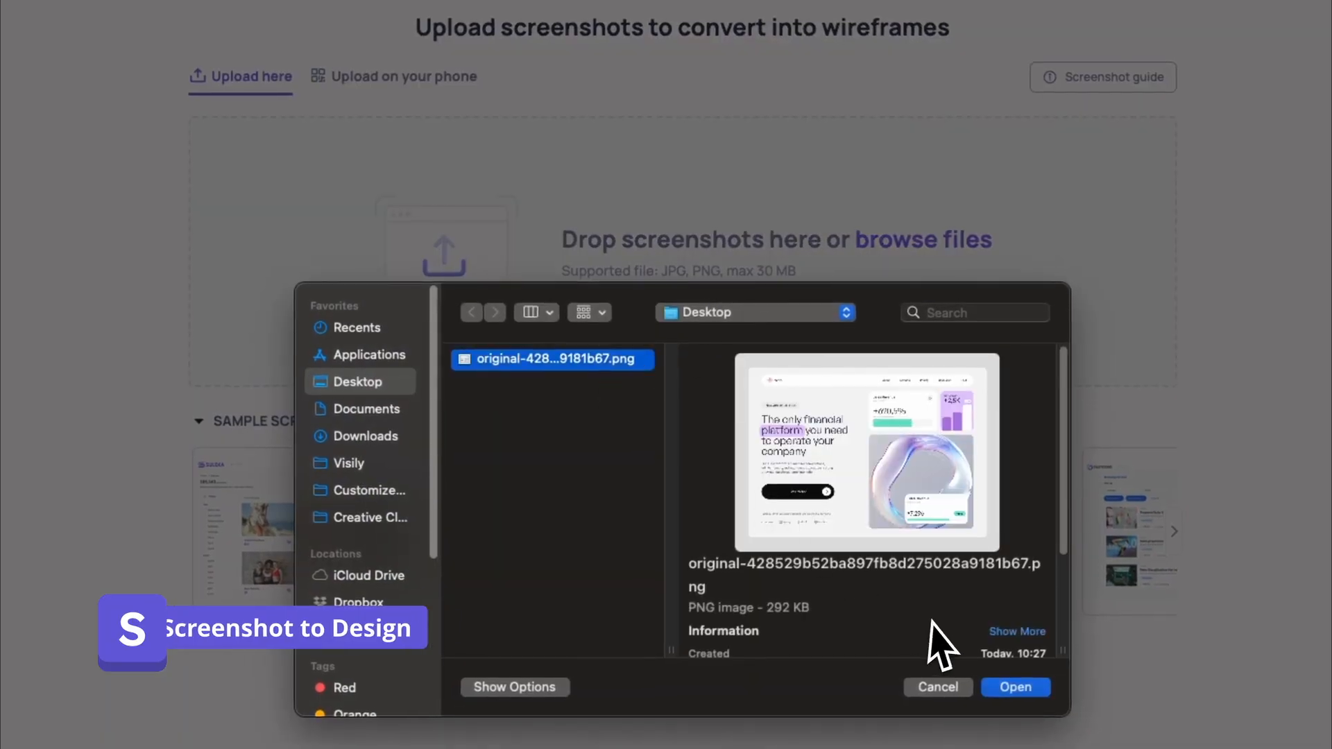
click(1014, 686)
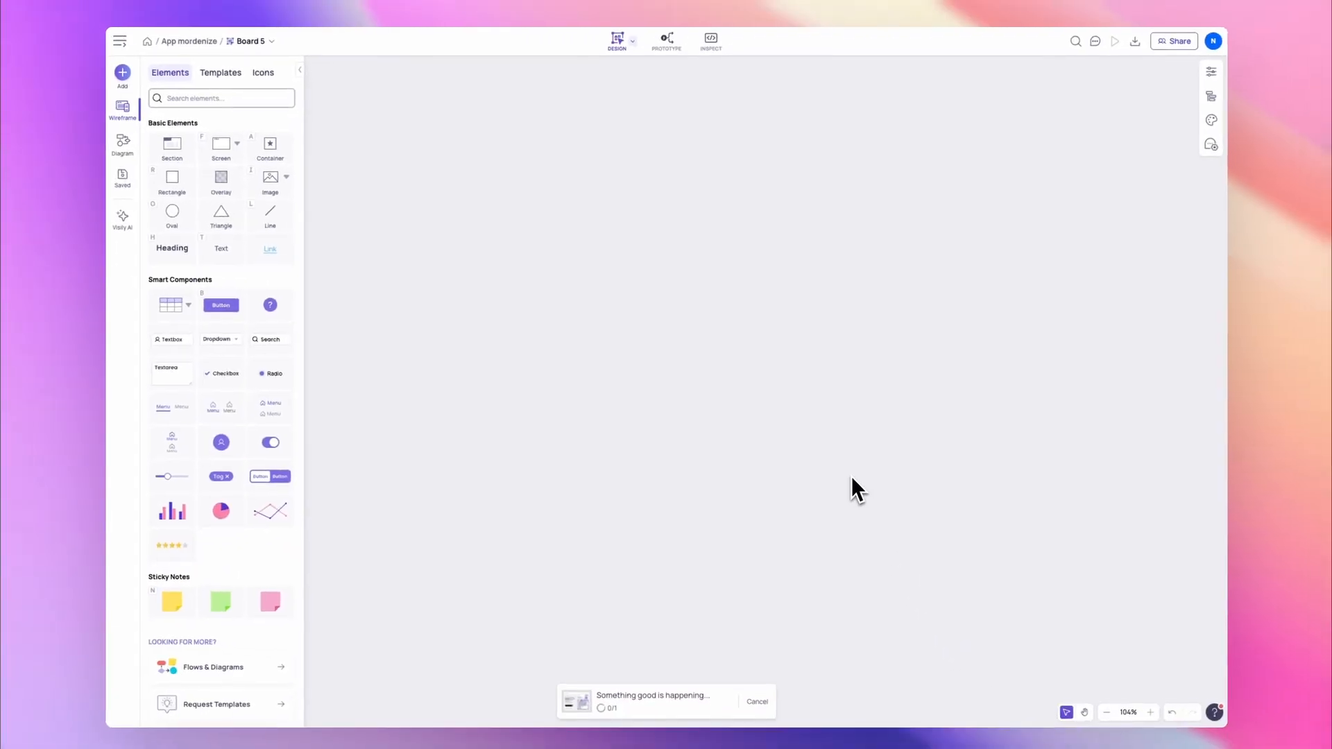
Add a play icon to the "New version 3.0 is out" button and widen it to about 248 px
click(499, 232)
click(529, 191)
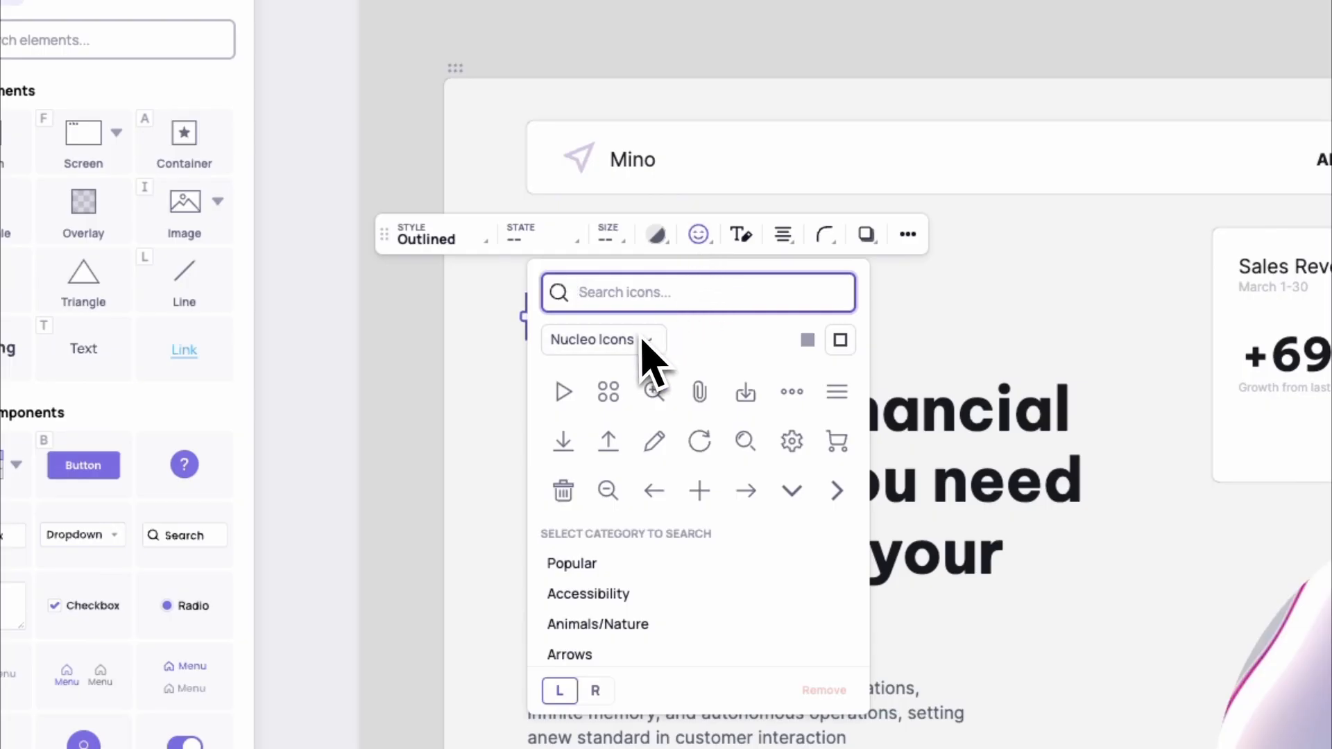
click(466, 266)
drag(777, 321, 818, 321)
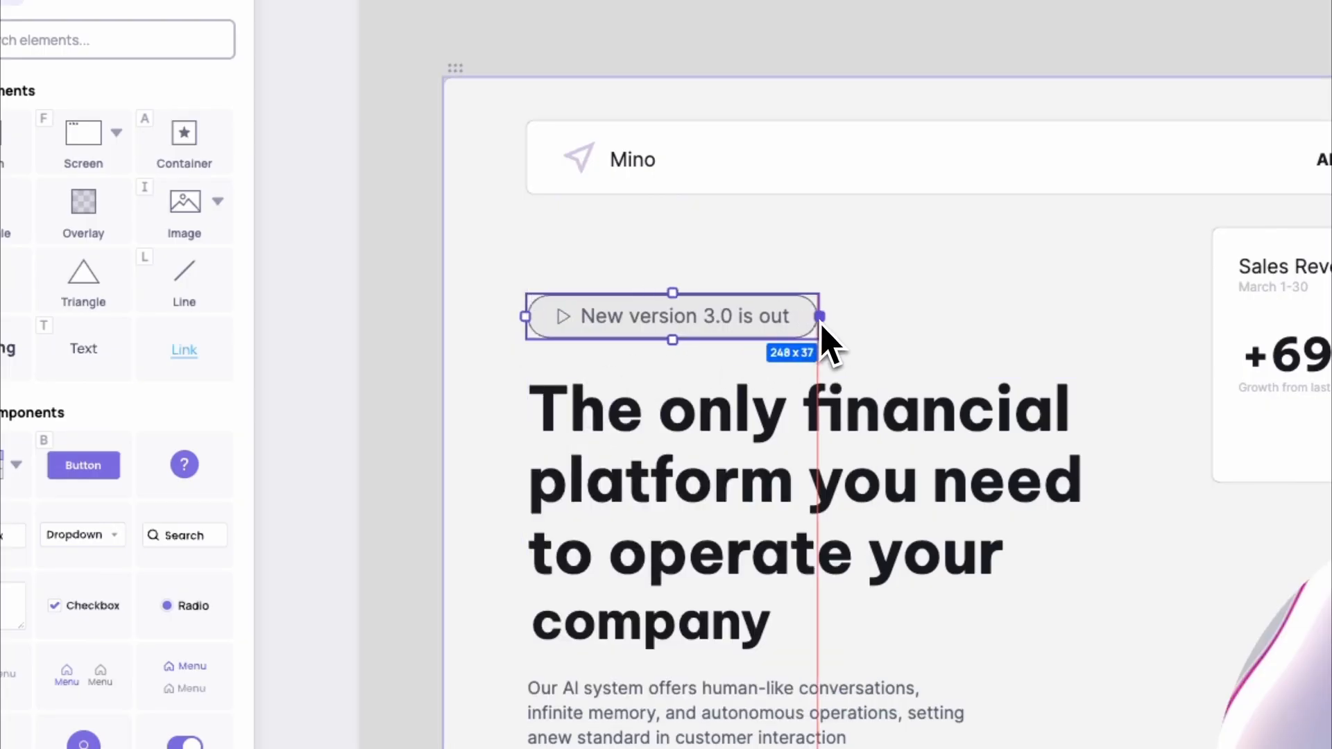
click(838, 339)
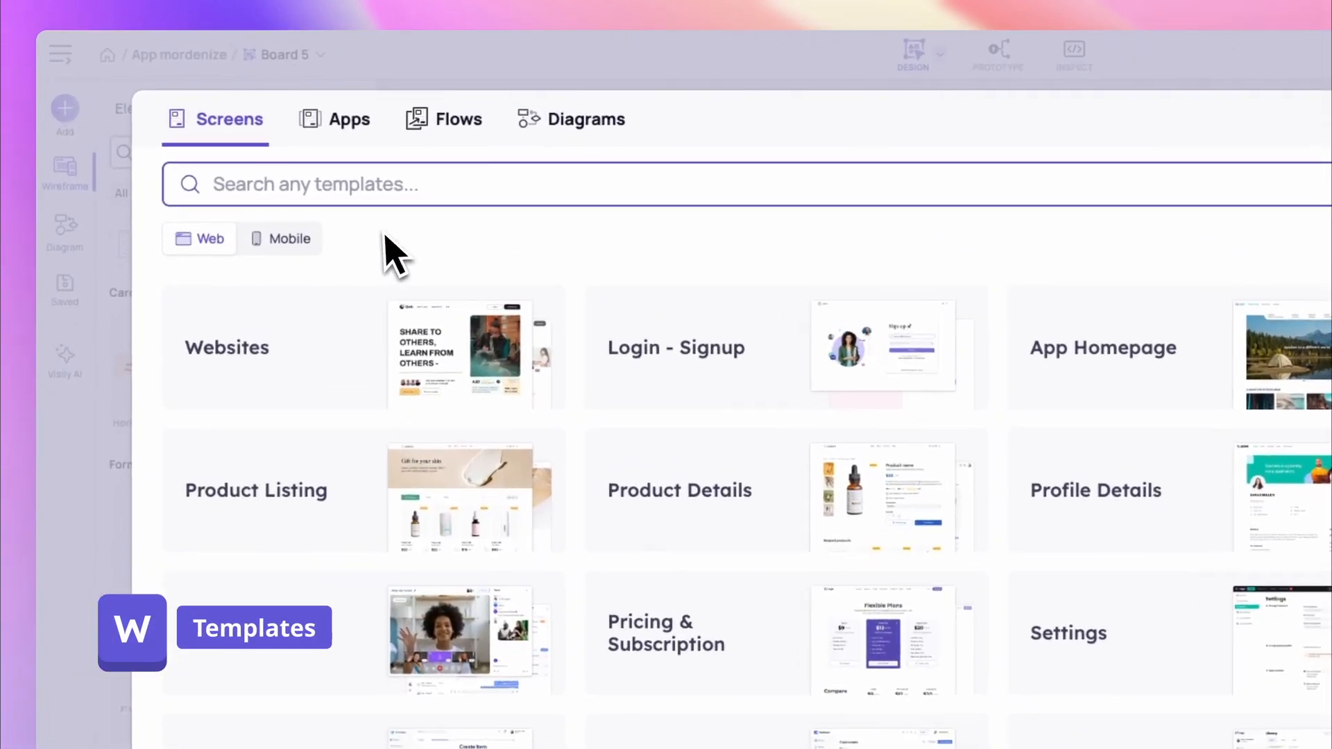
Browse the full-screen template library through the Apps, Flows, Diagrams and mobile Screens categories
click(329, 139)
click(455, 136)
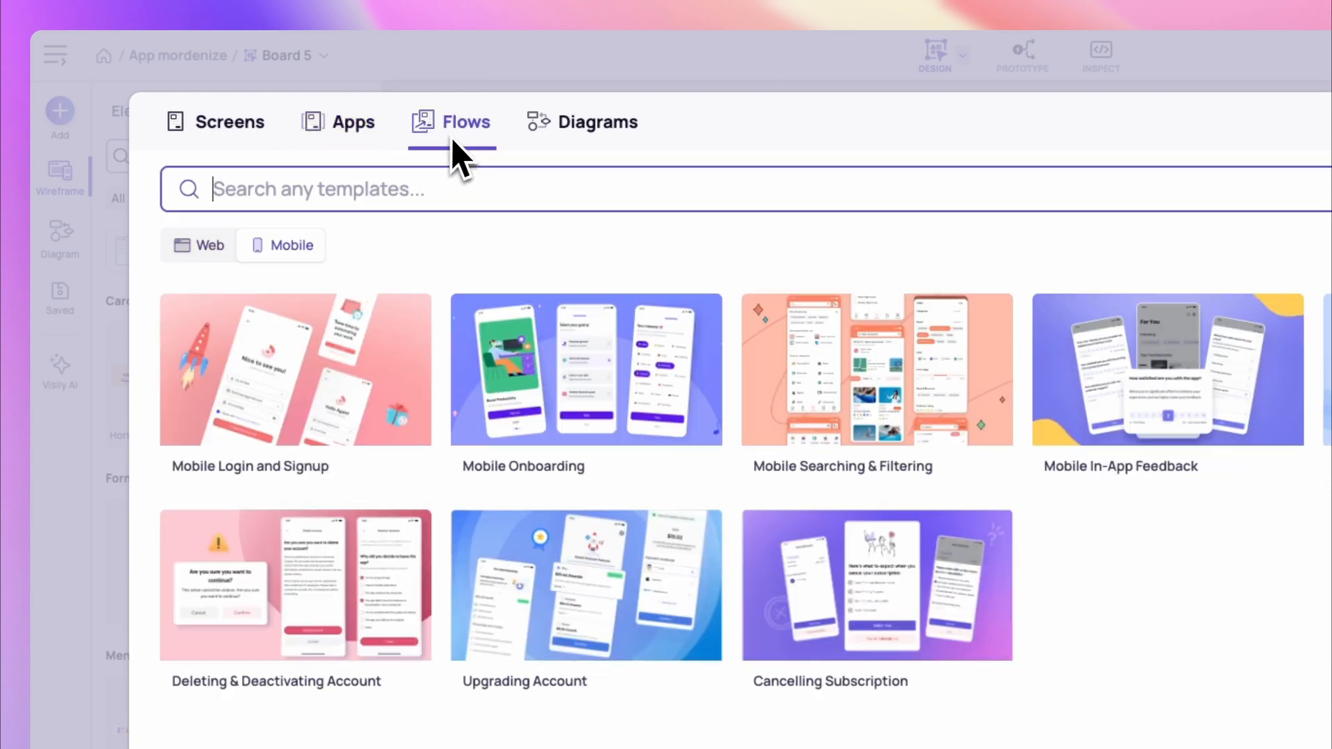
click(555, 132)
click(229, 122)
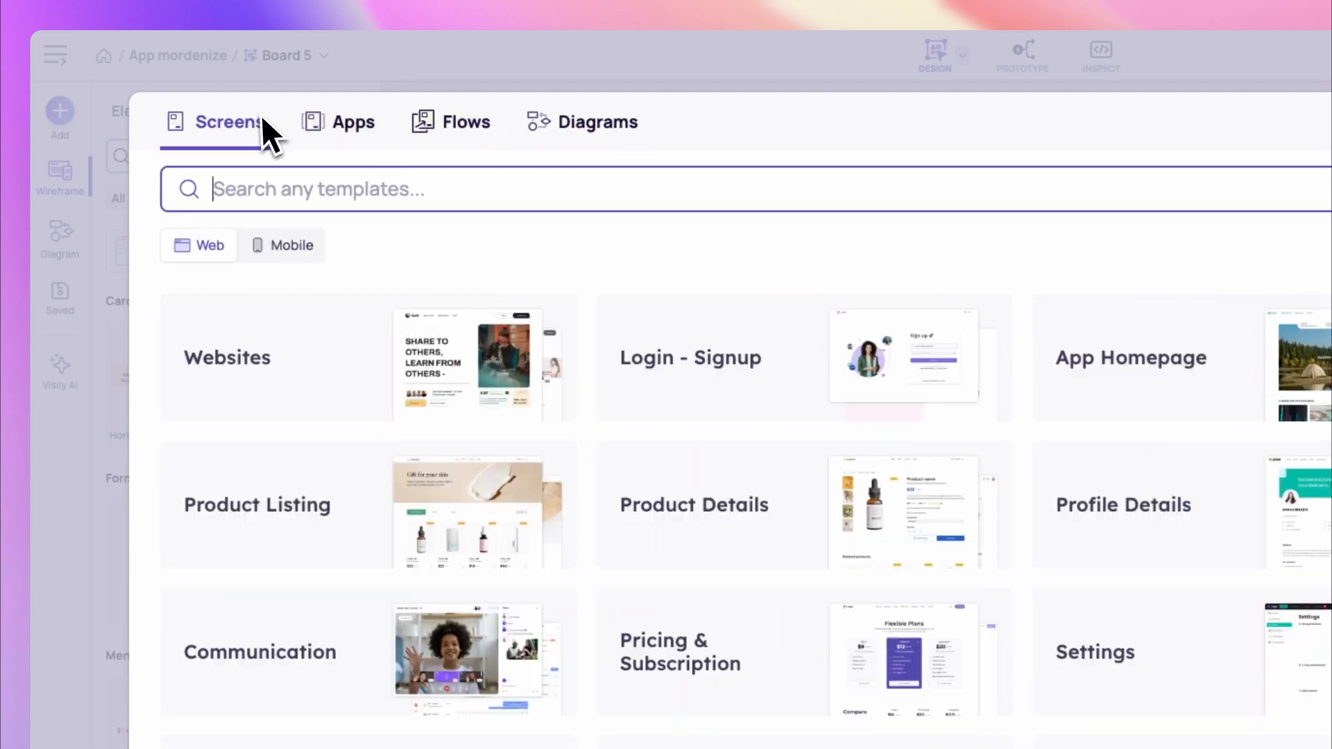
click(281, 250)
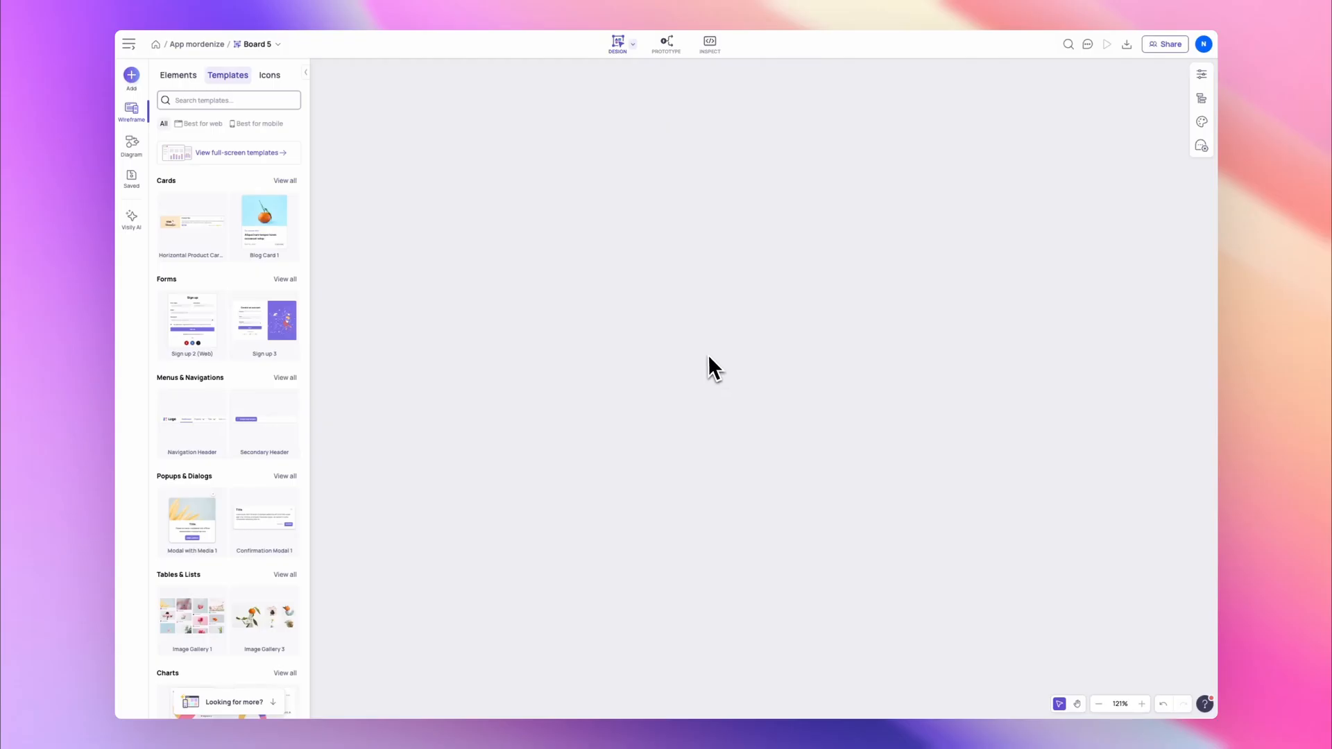
Draw a container on the empty board, slightly taller than it is wide
key(a)
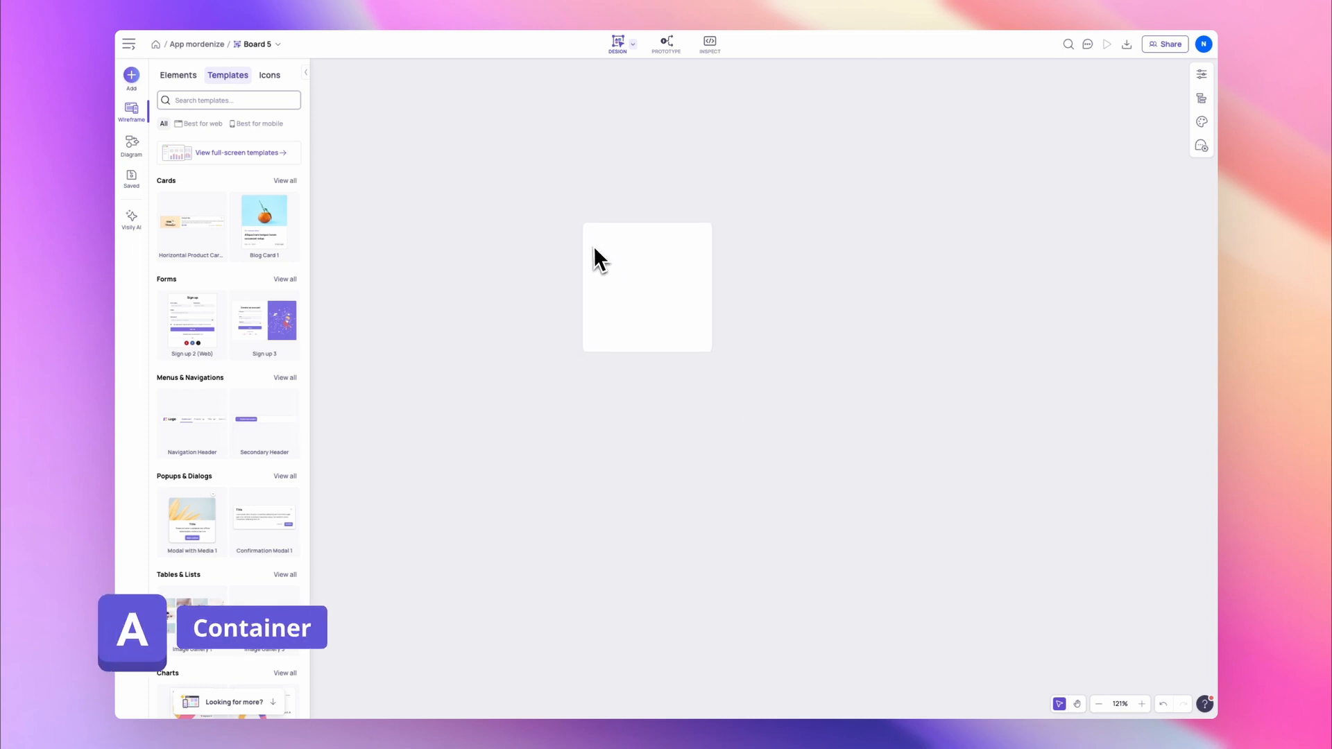
drag(581, 217, 856, 524)
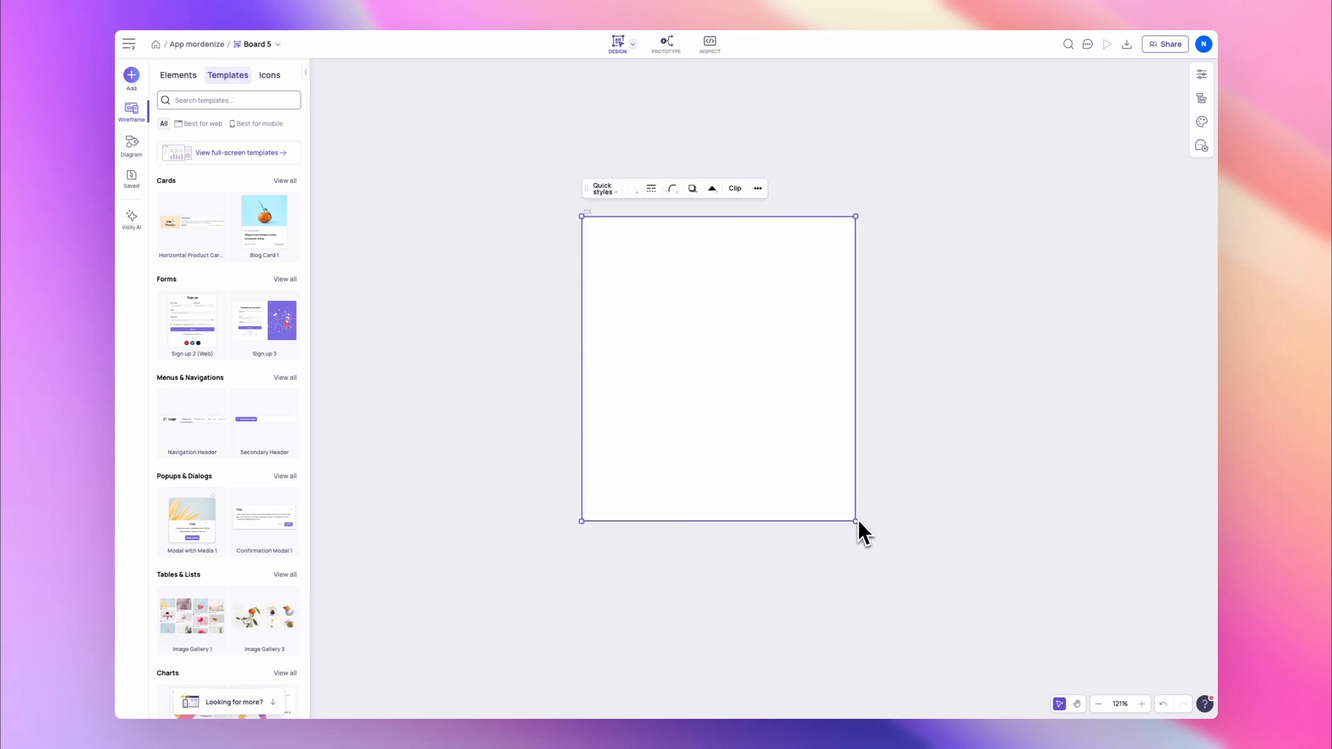
click(908, 479)
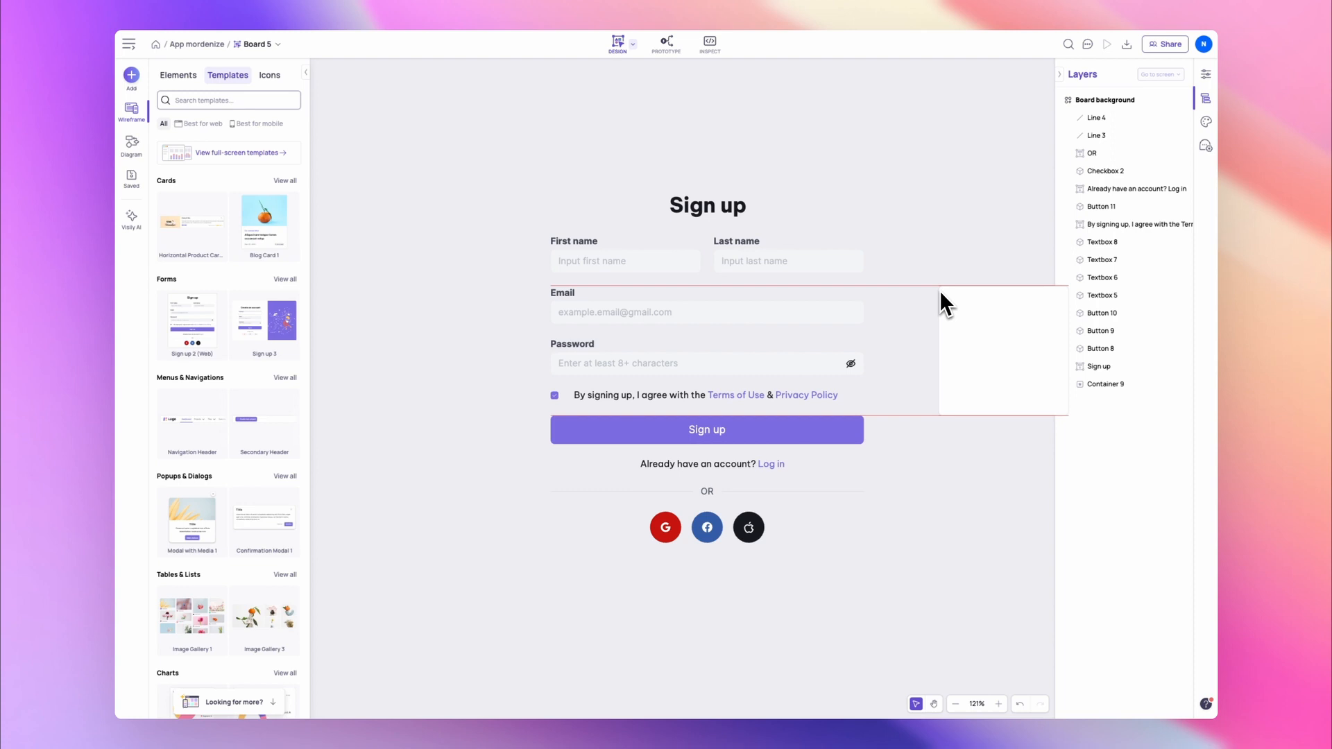
Draw a container of about 554 x 632 px around the whole sign-up form so that it encloses its elements
drag(940, 290, 889, 561)
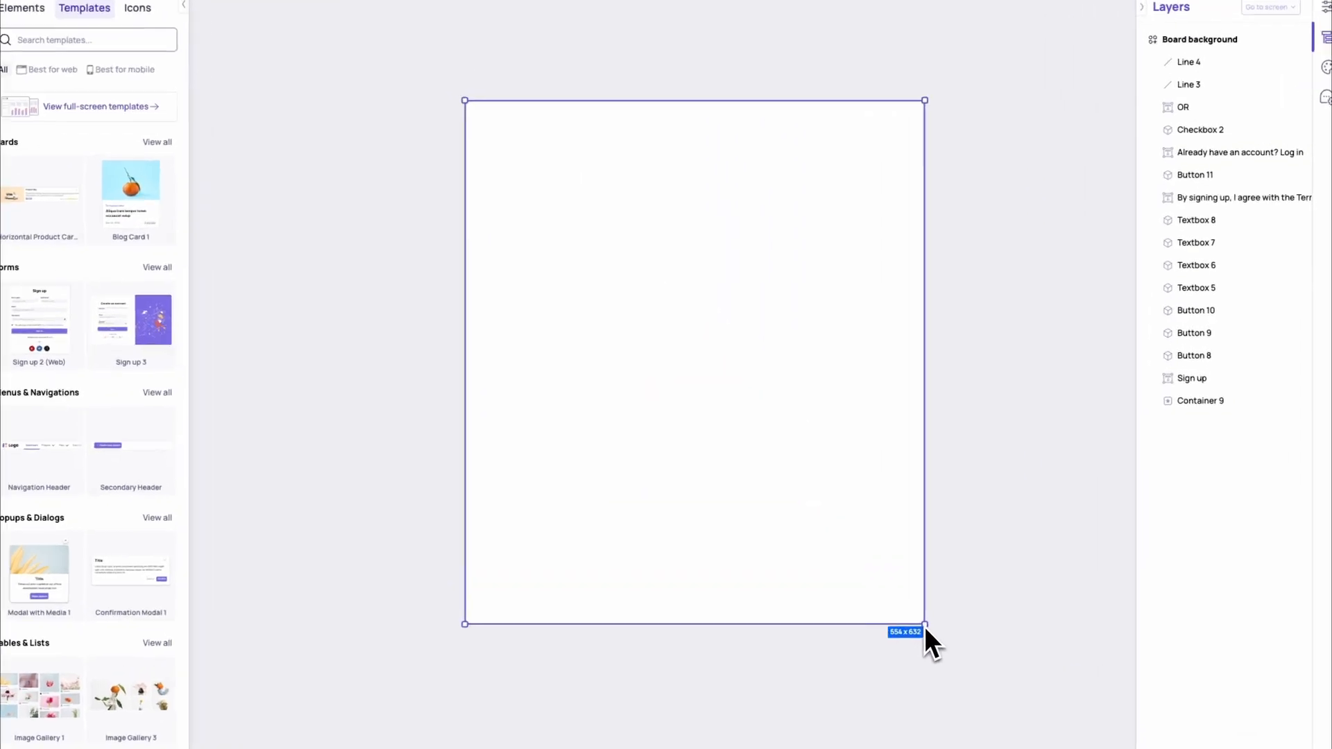
drag(926, 626, 924, 627)
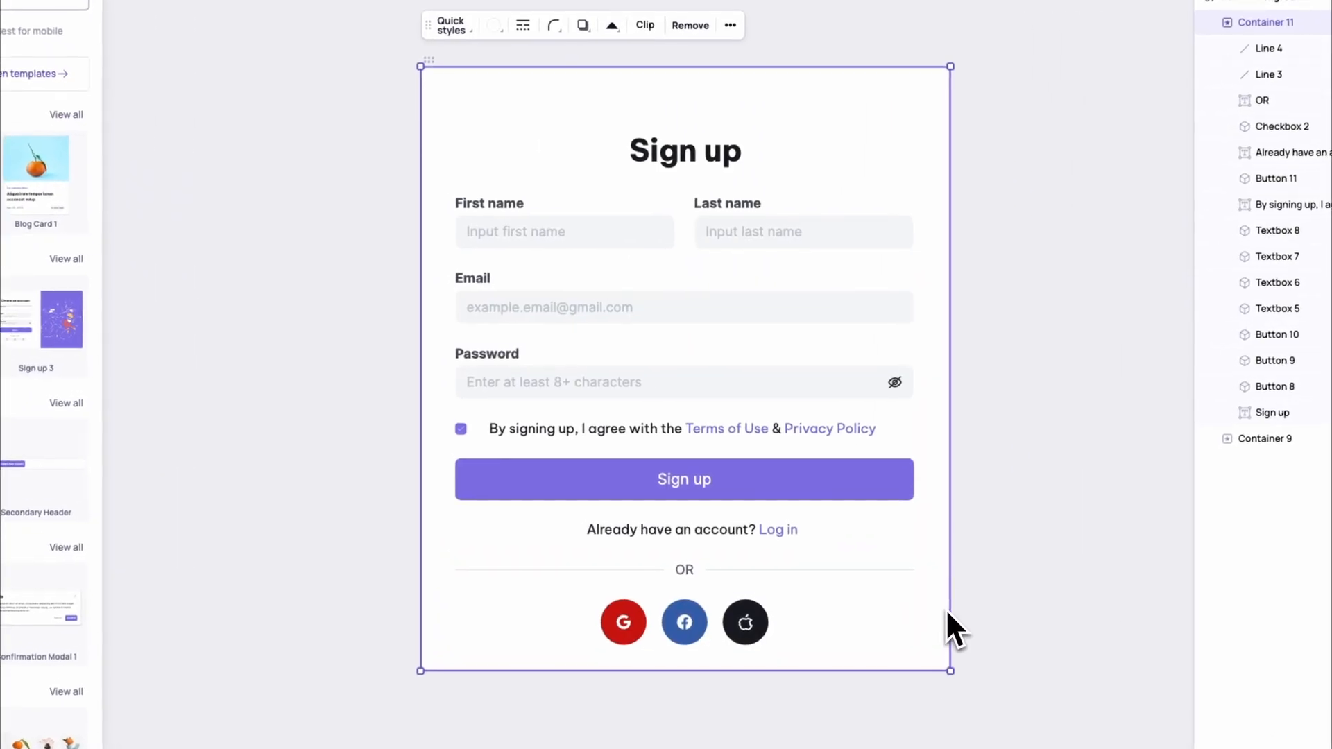
click(1016, 492)
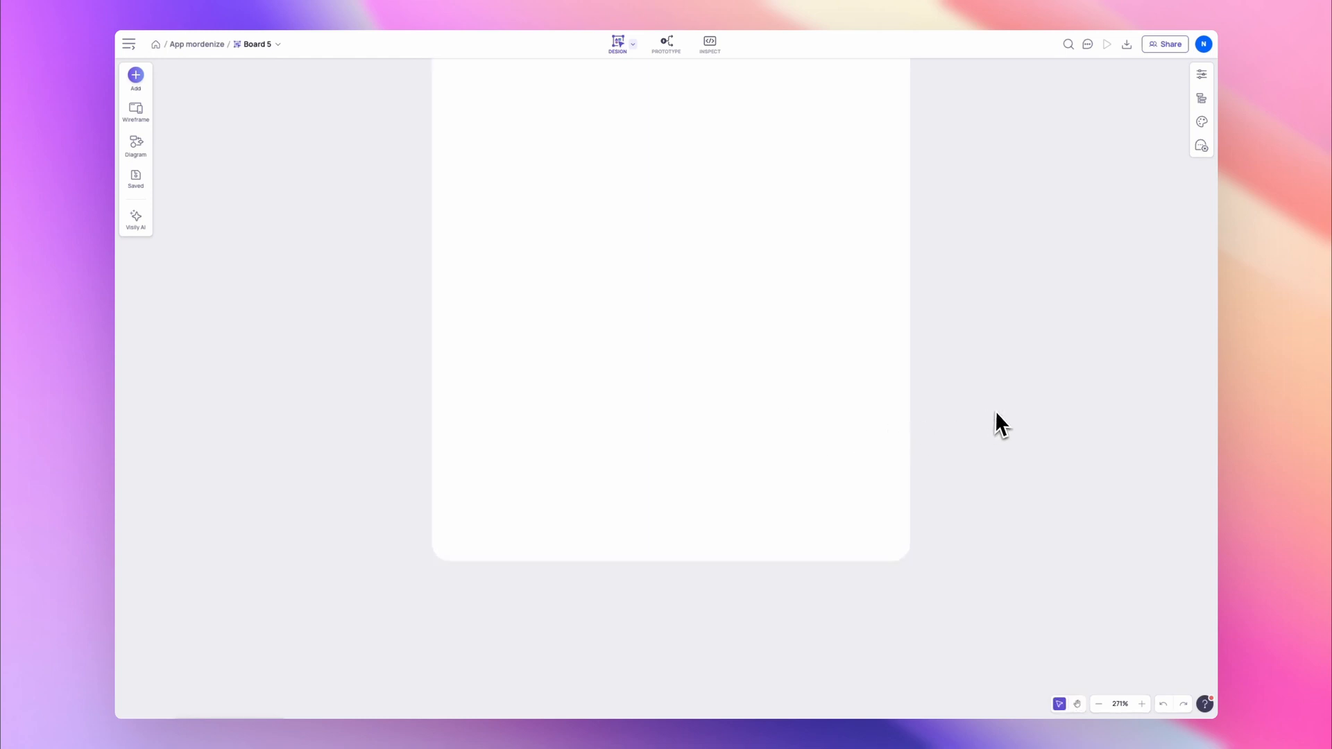
Place a heading in the lower half of the white card container and a text element directly beneath it
key(h)
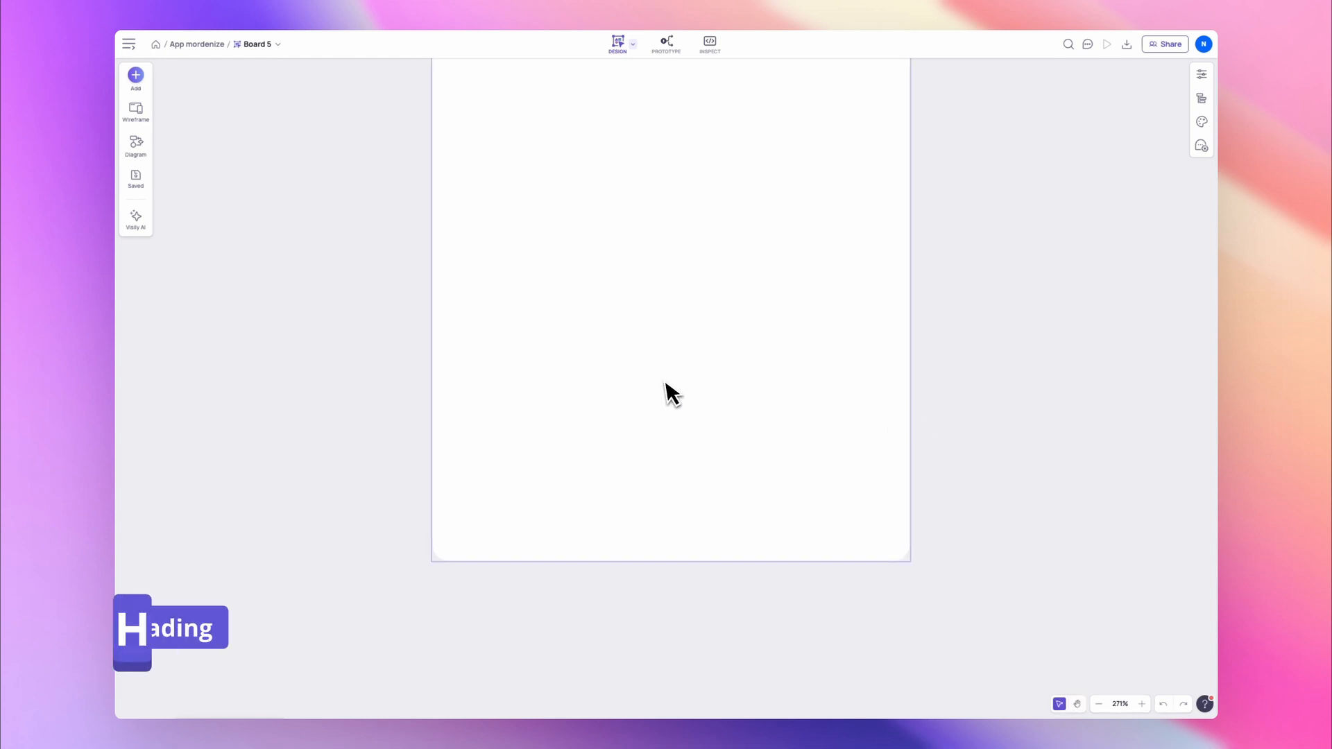
click(496, 292)
click(632, 405)
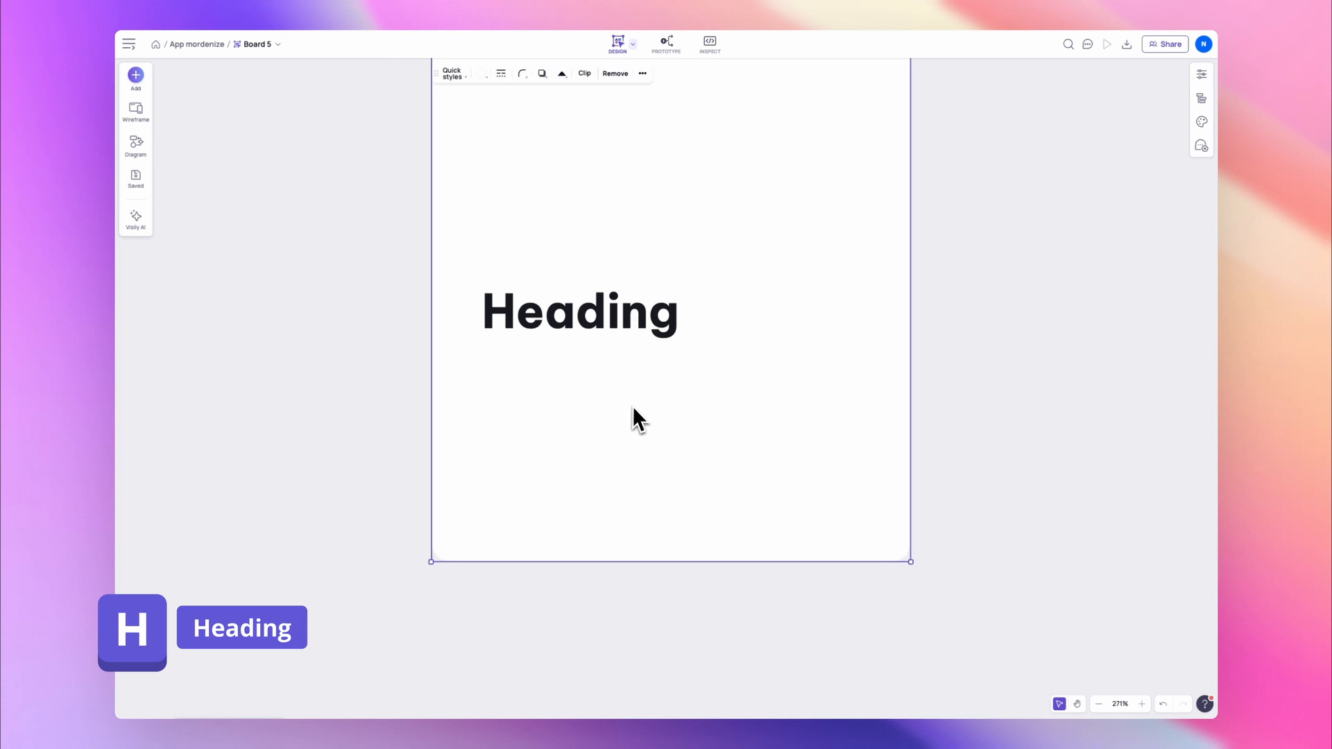
key(t)
click(489, 376)
click(596, 430)
Place a button below the text, aligned with the left edge of the heading and text
key(b)
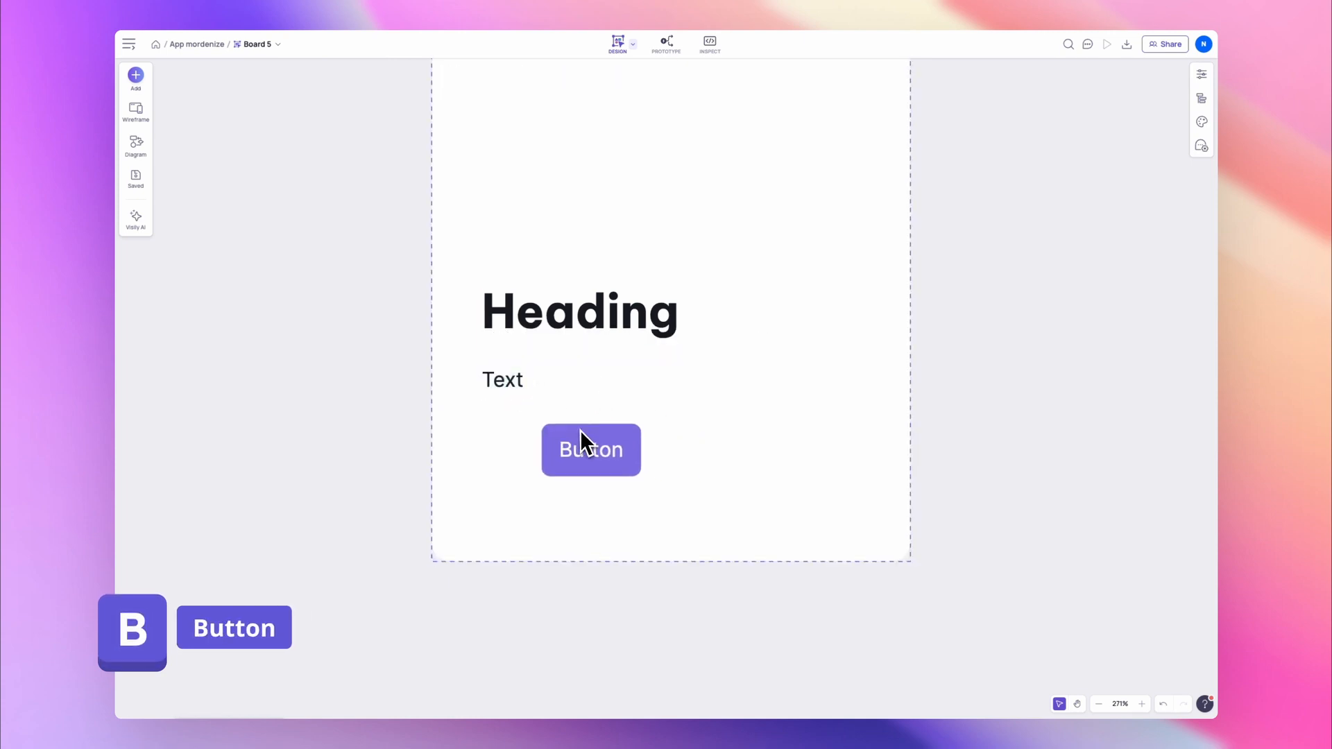
click(484, 423)
click(627, 444)
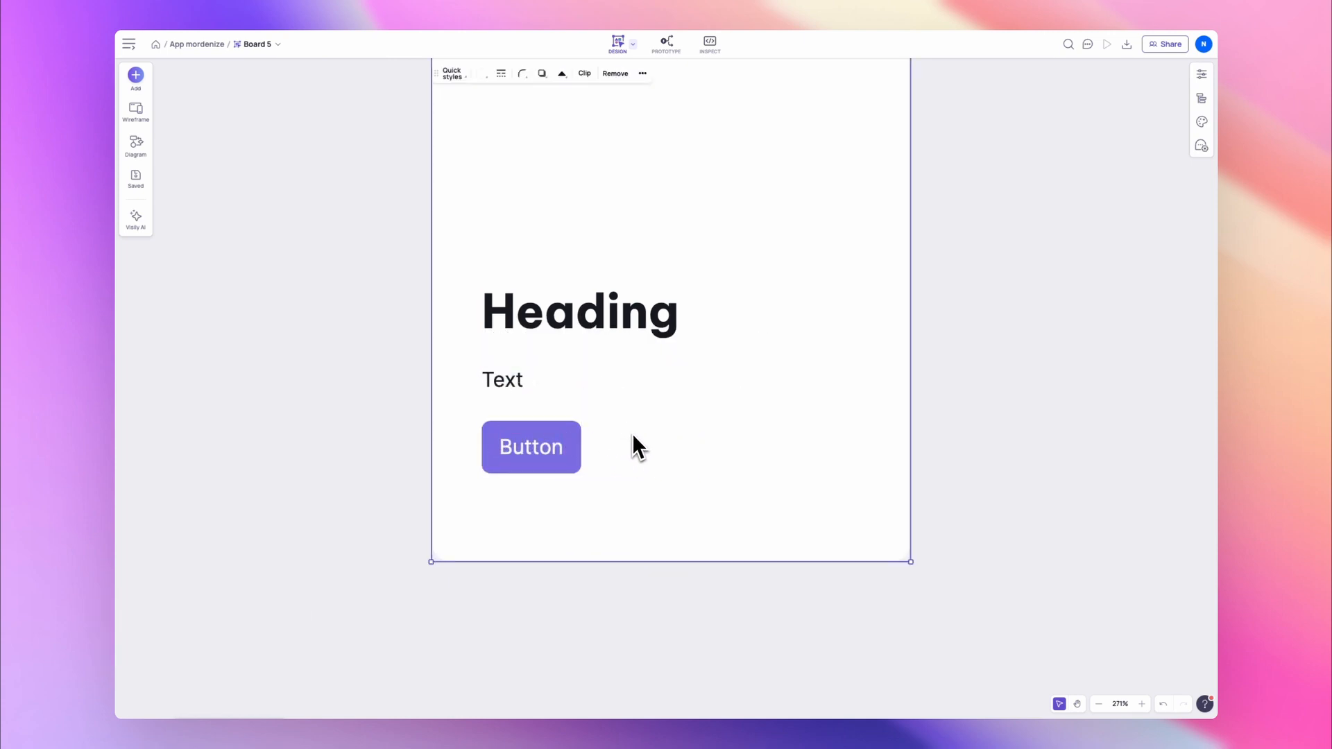
key(Escape)
Fill the heading with generated Name content
click(607, 326)
click(701, 254)
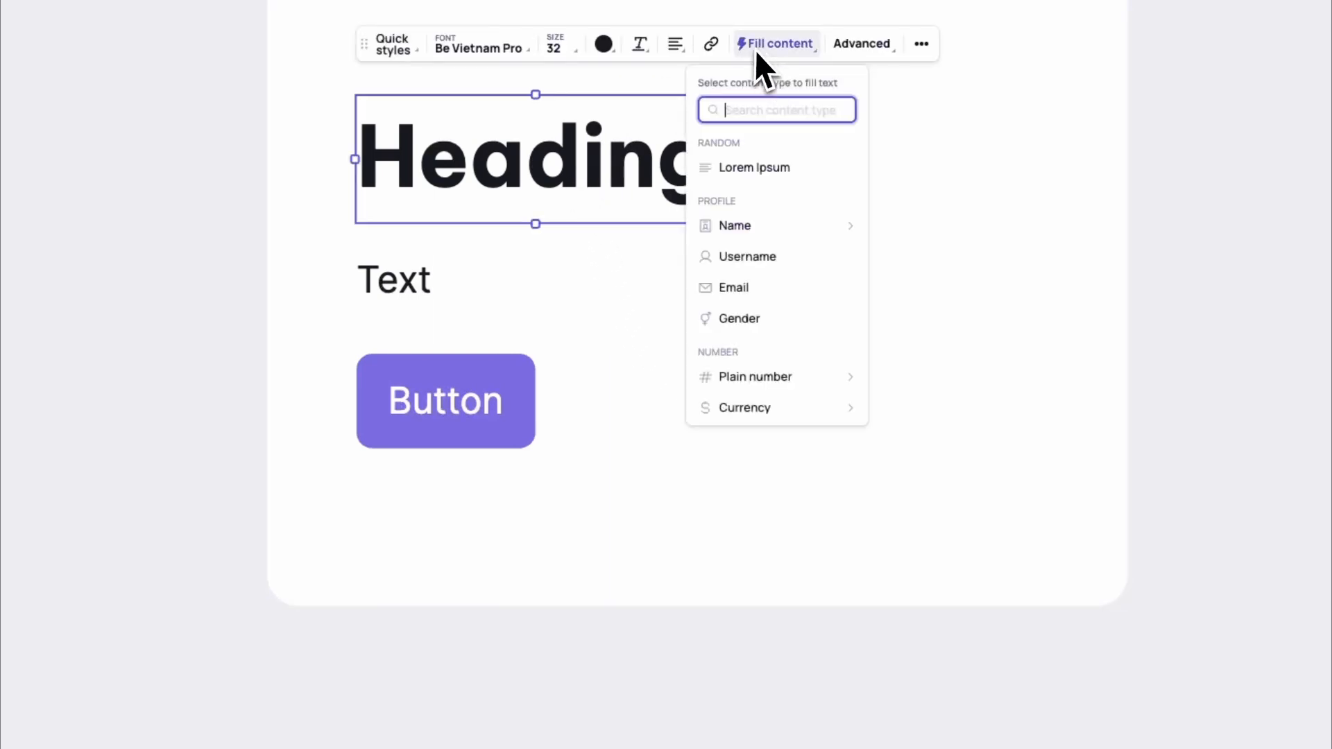
mouse_move(788, 225)
click(901, 282)
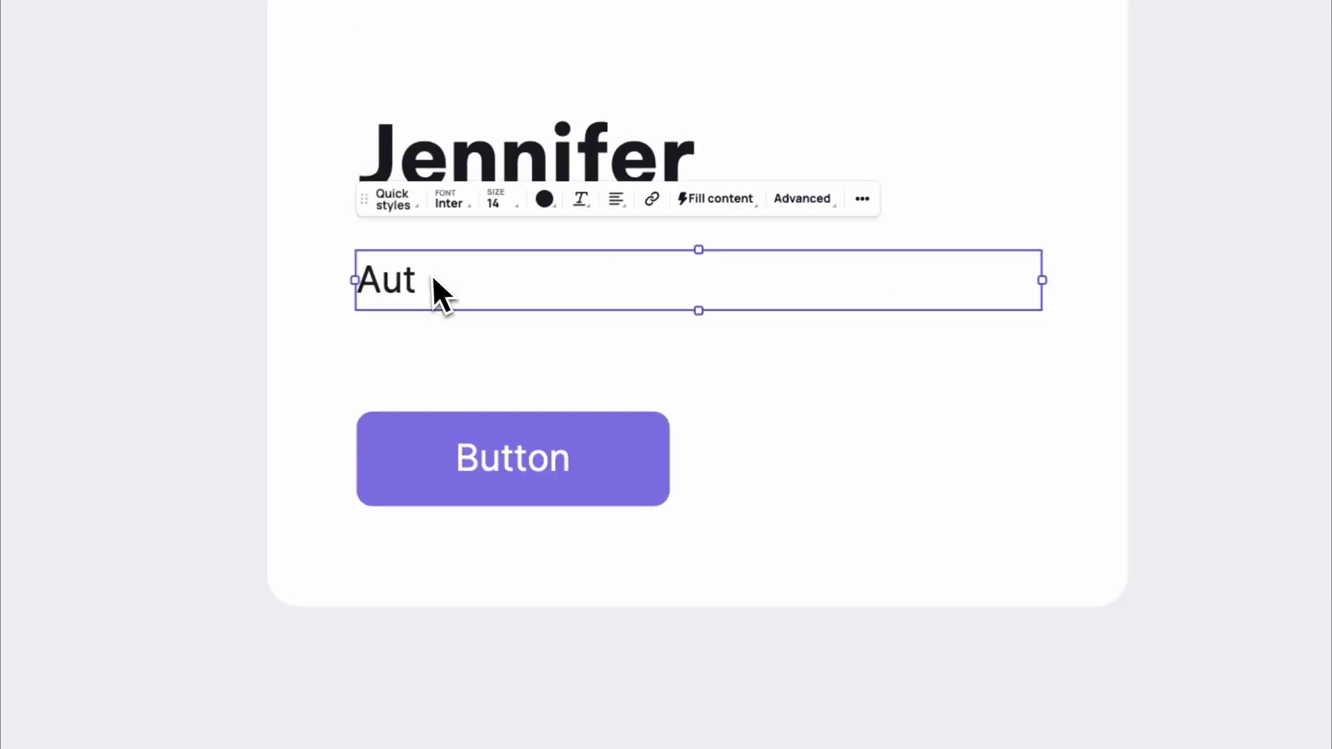
Enlarge the text box to a height of two lines and fill it with generated placeholder sentences
drag(699, 310, 698, 368)
click(715, 198)
click(715, 322)
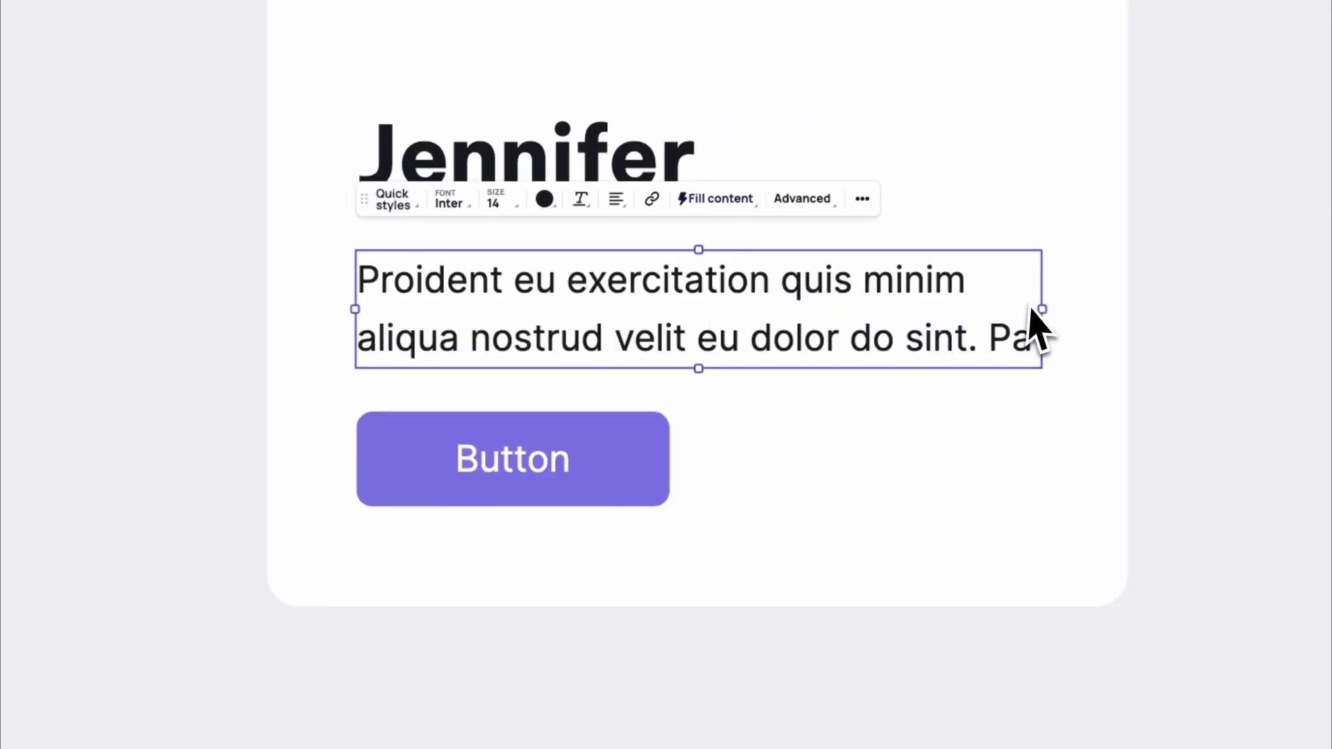
key(Escape)
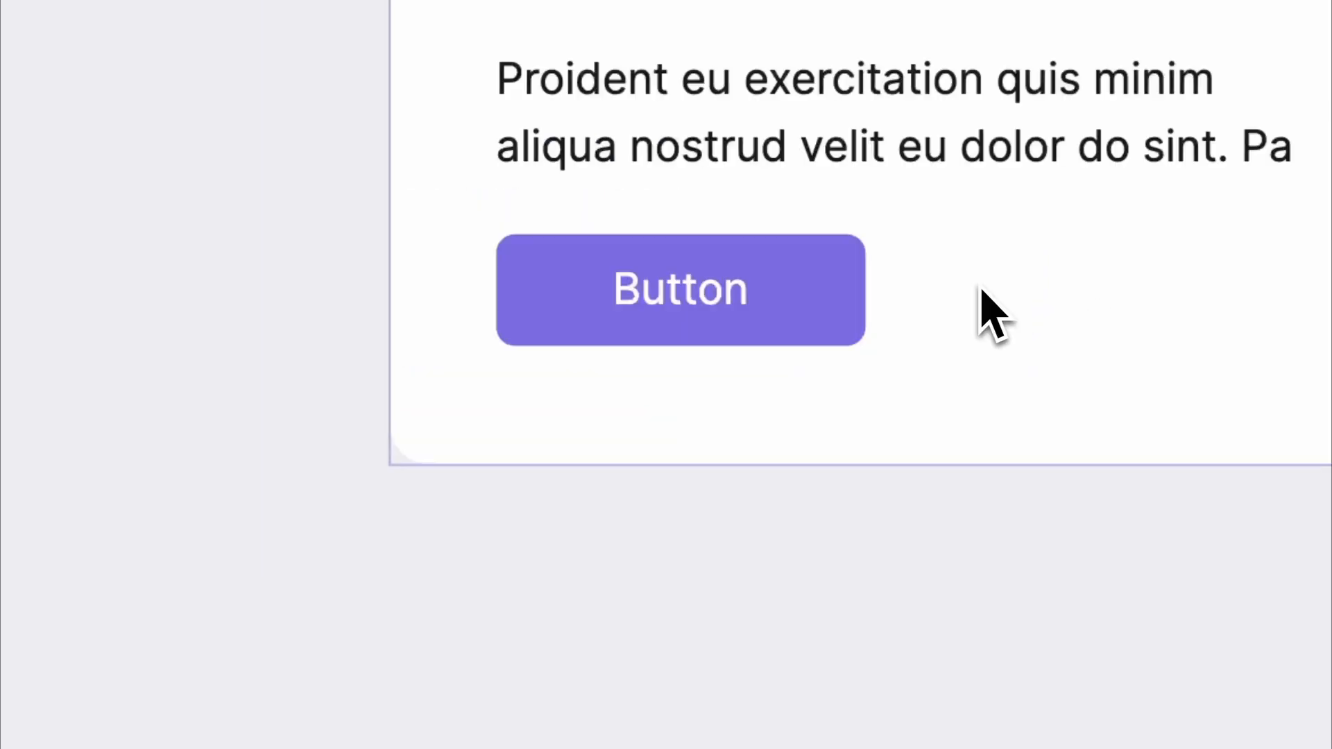
Recolour the card's button with the light orange colour preset
click(809, 295)
click(771, 181)
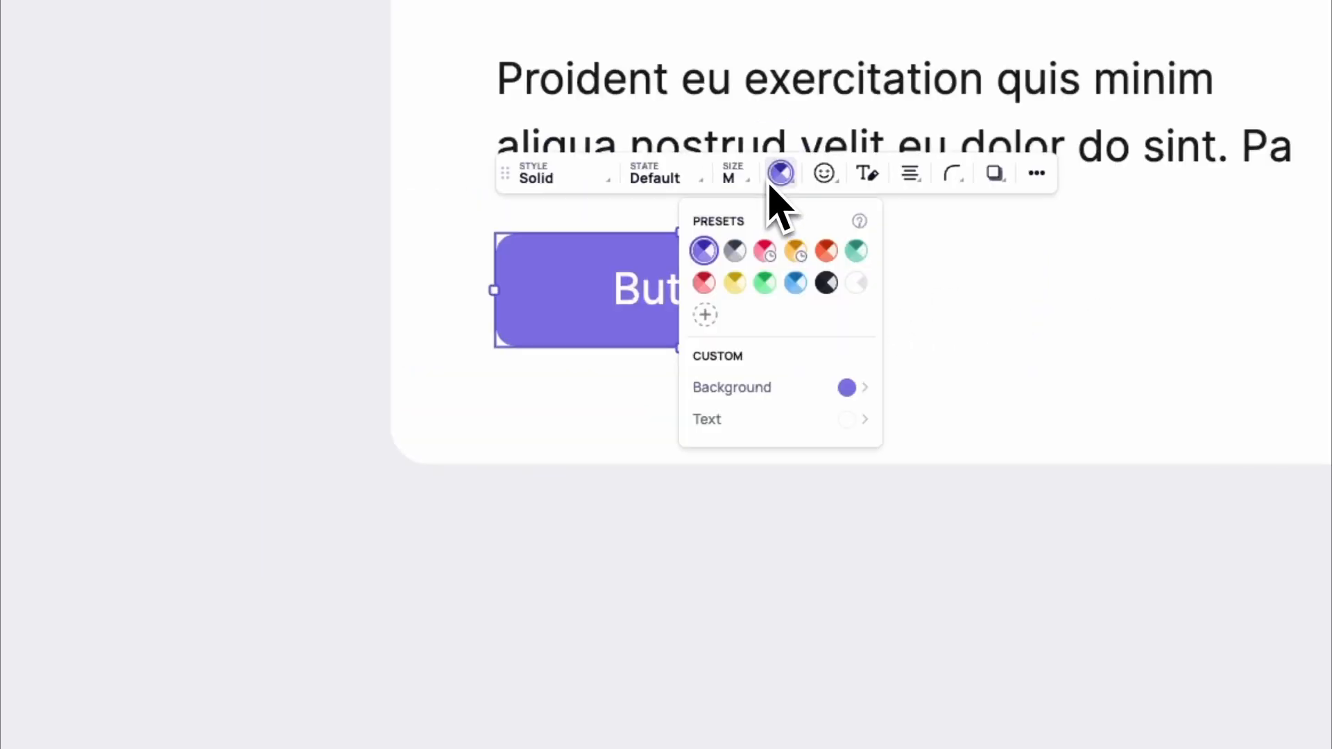
click(795, 250)
Add the calendar-check icon to the button and change its label to "Book"
click(823, 175)
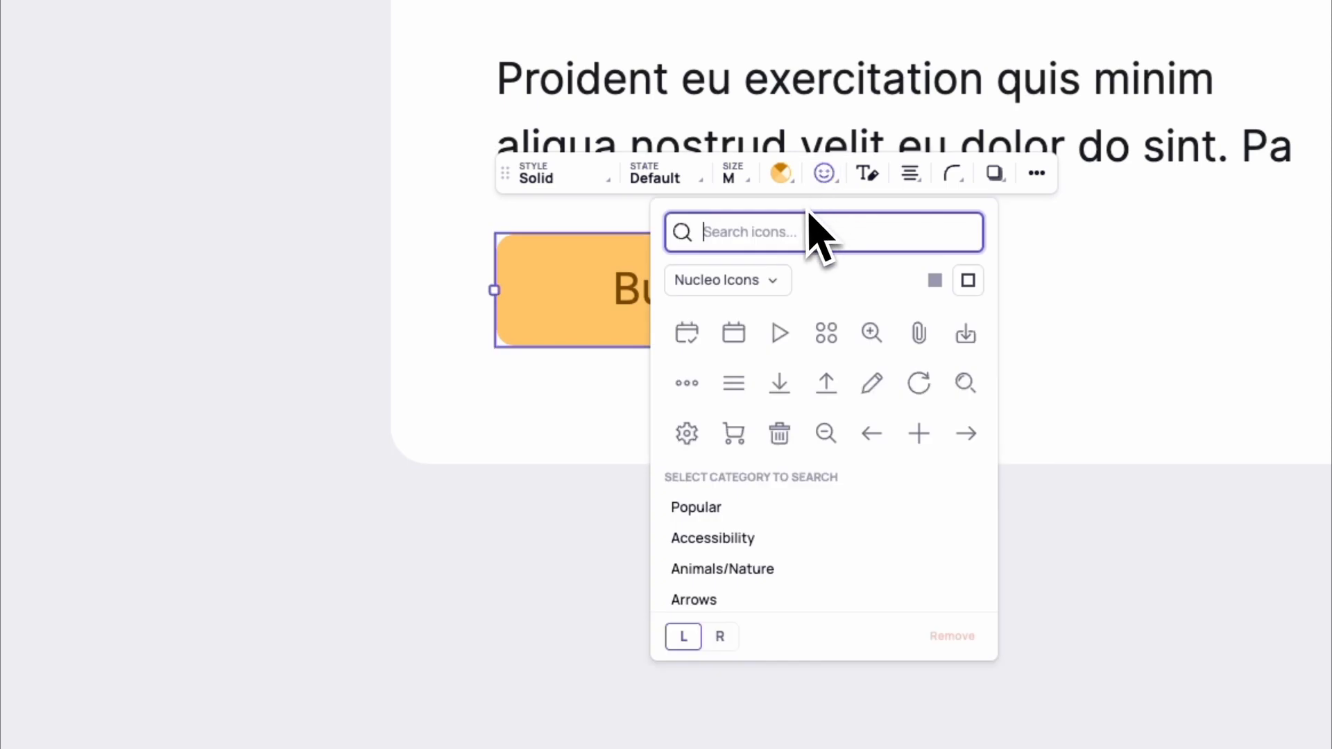
click(687, 333)
double_click(723, 295)
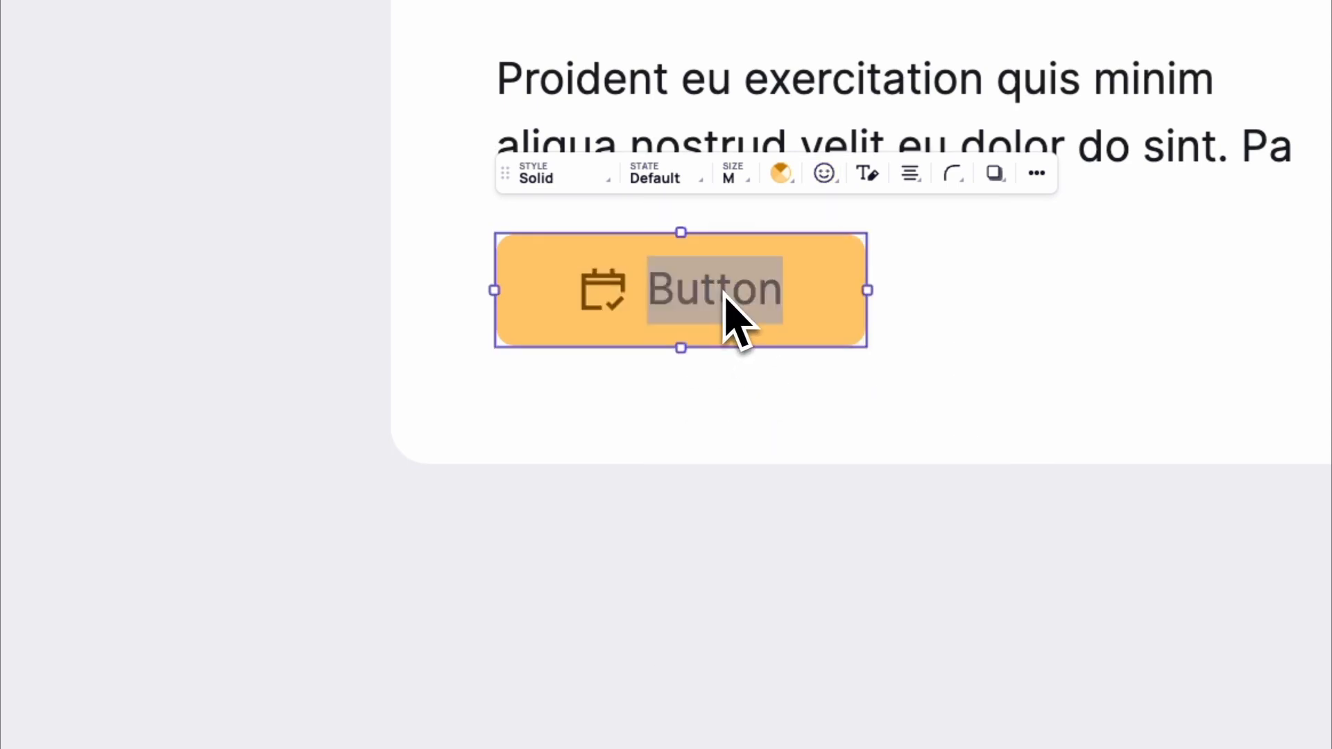
text(Book)
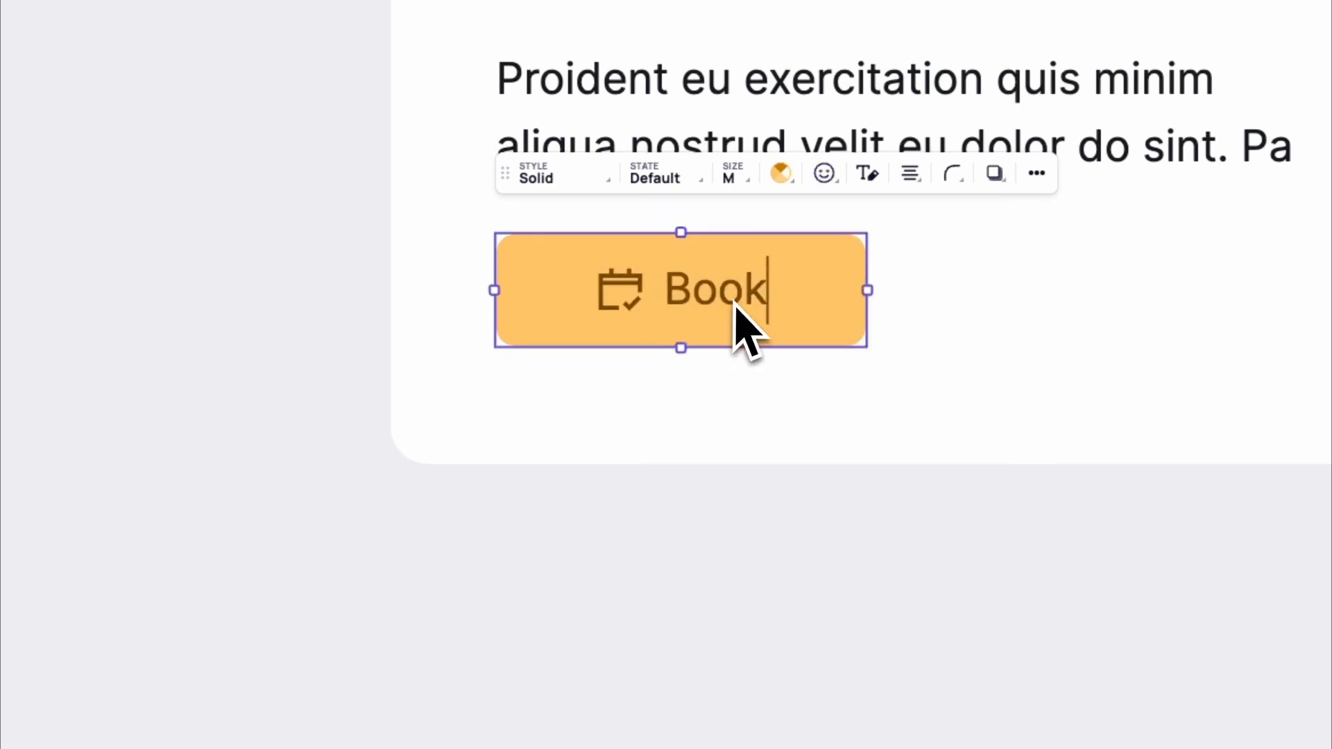
Insert a Pexels image found with the search "woman", choosing the outdoor portrait with long reddish hair, above the heading
text(i)
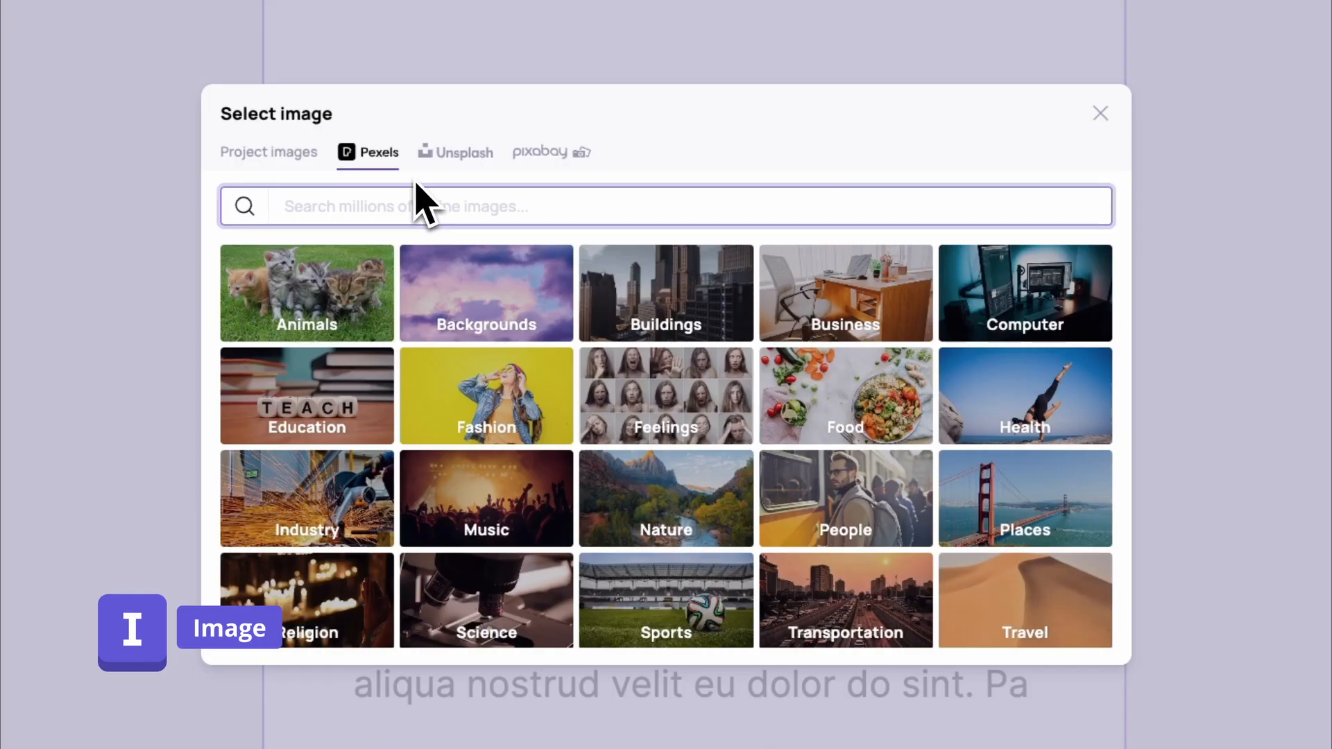
text(woman)
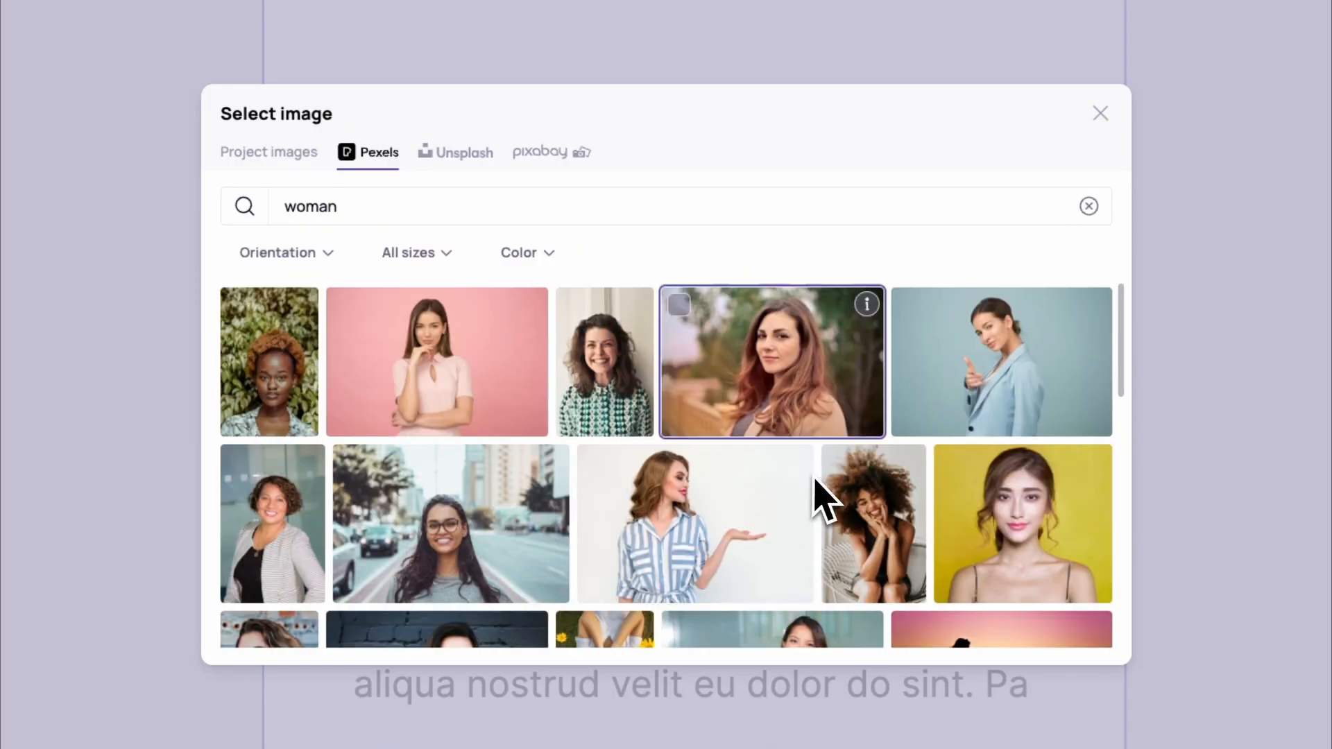
click(860, 425)
Round the portrait image's corners with the XL (12) radius
click(659, 90)
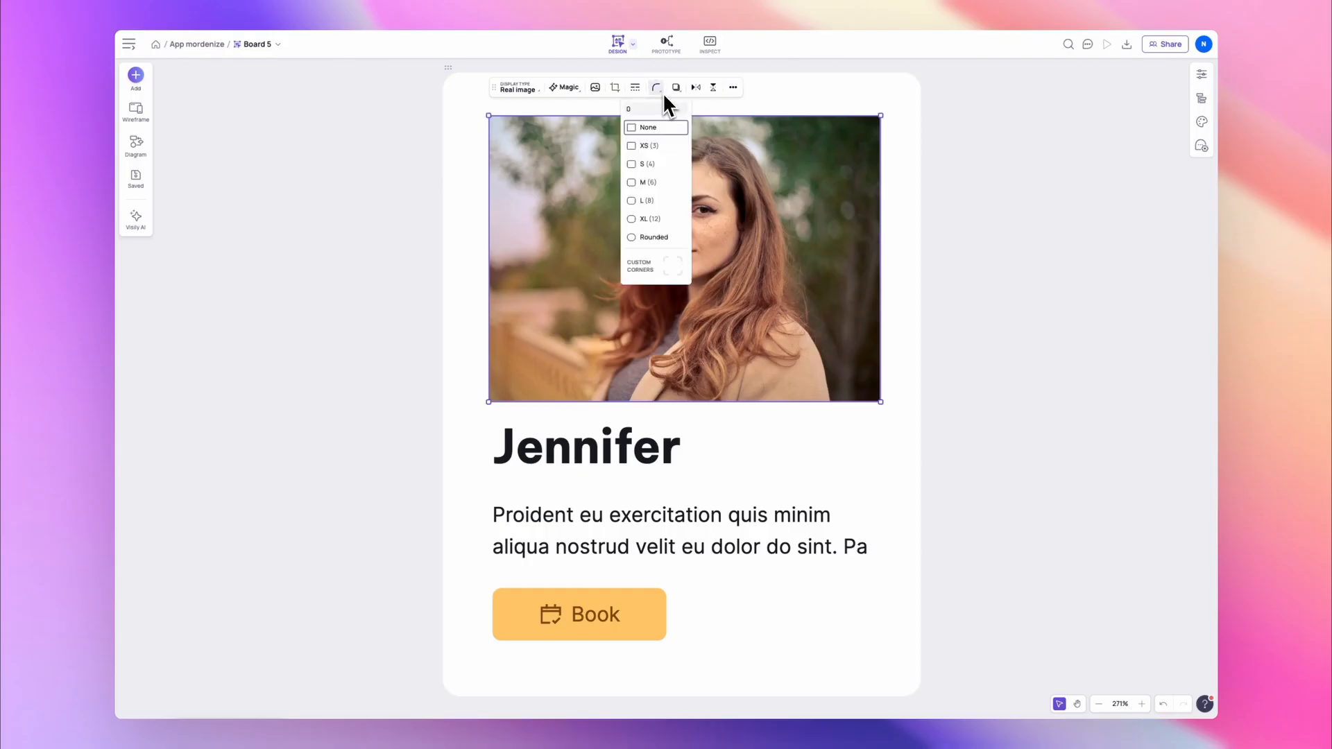
click(659, 218)
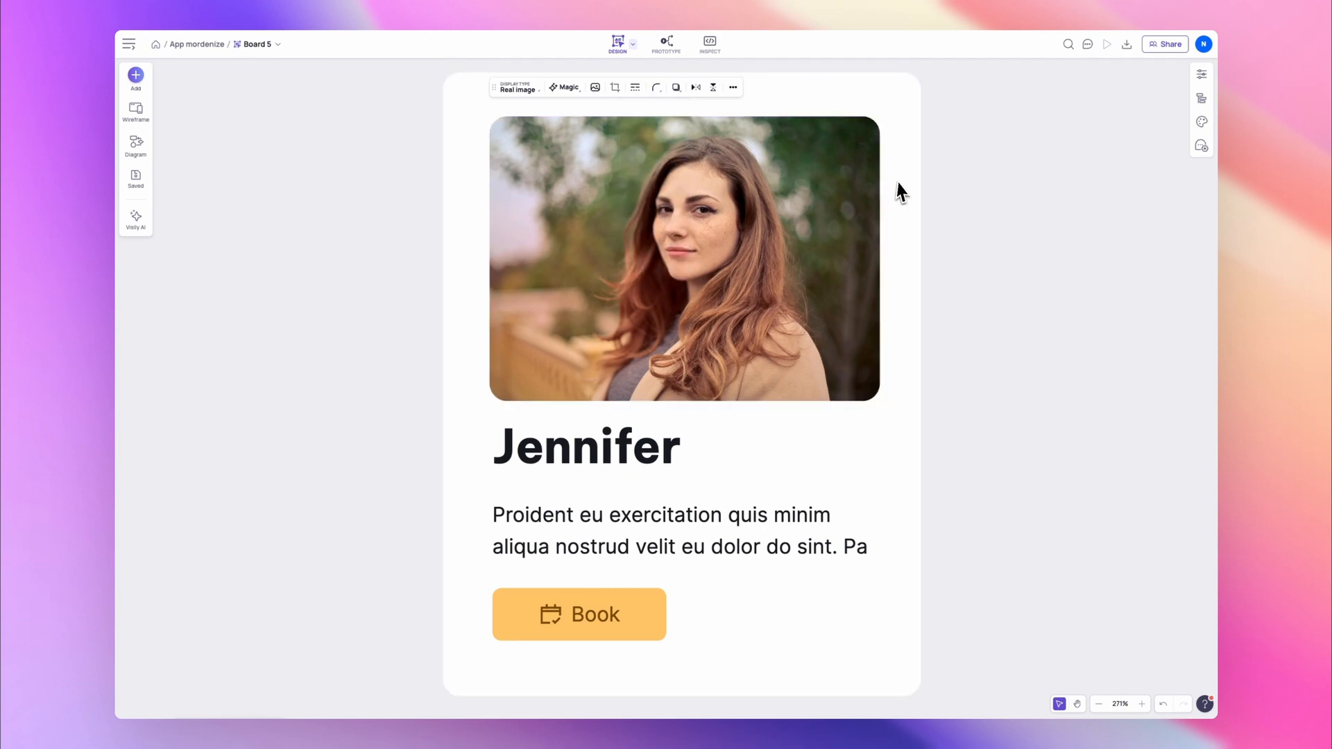
click(967, 179)
Place a rectangle and an oval on the empty board area to the right of the card
scroll(830, 412, down, 3)
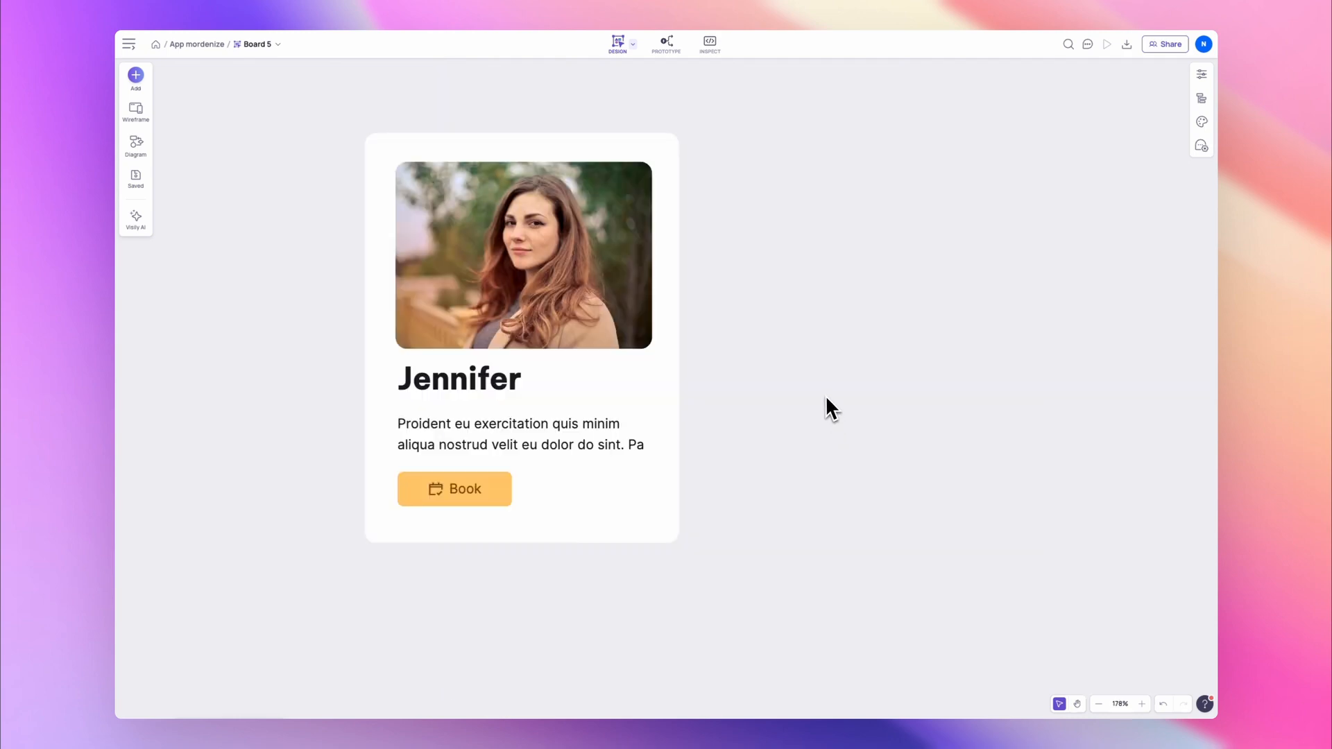
key(r)
click(774, 285)
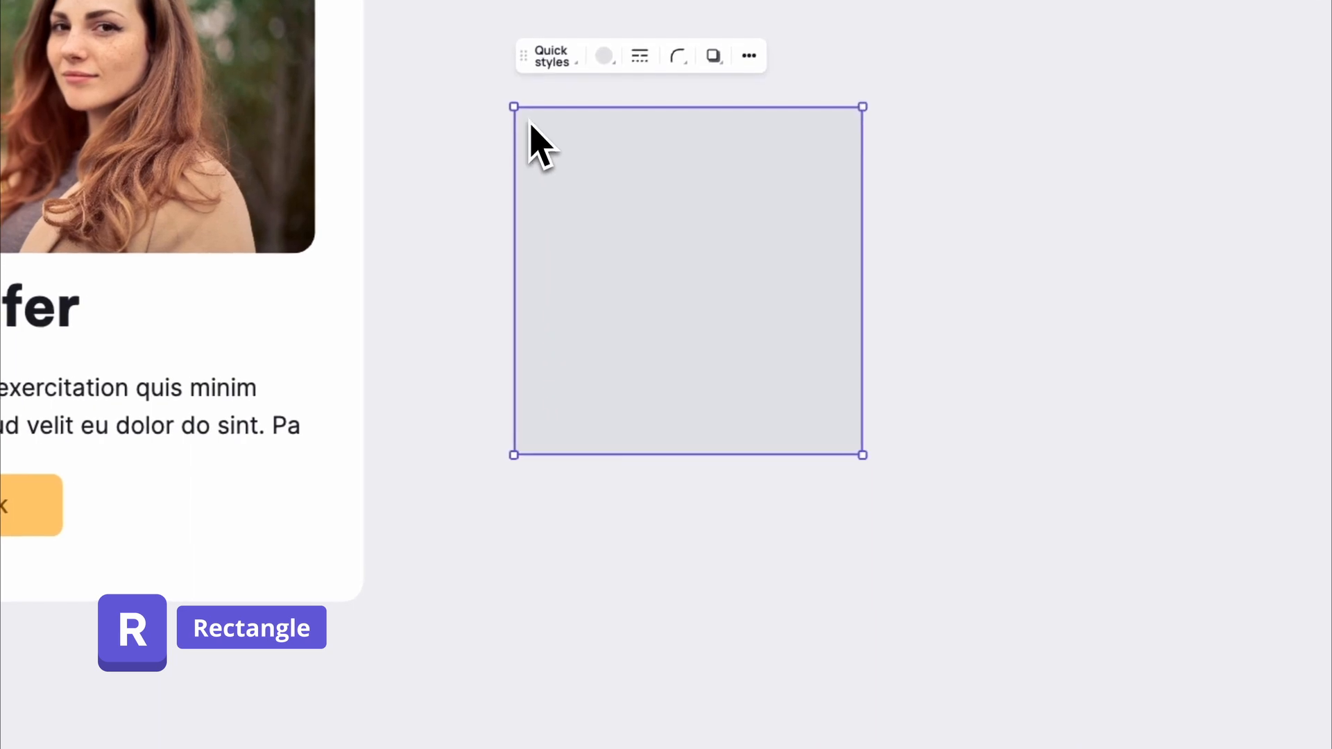
key(o)
click(781, 318)
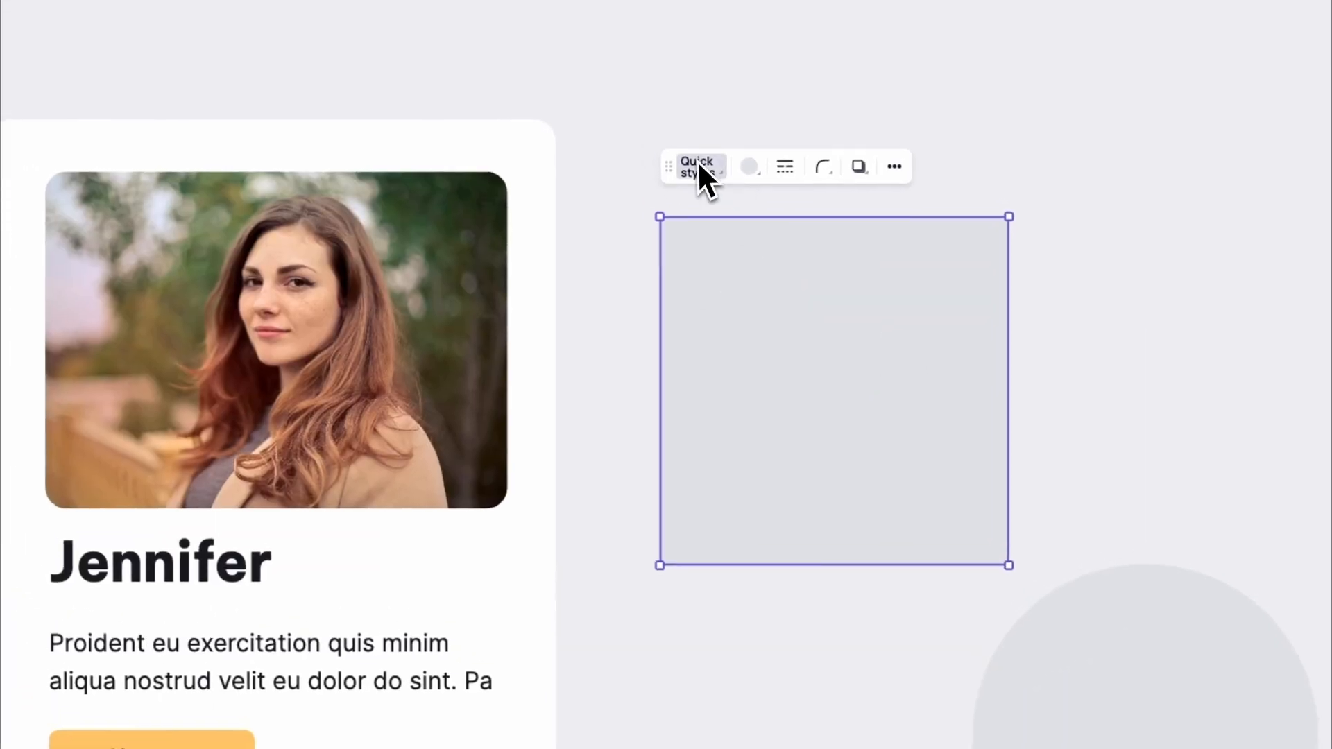
Apply the Highlight quick style to the rectangle
click(697, 169)
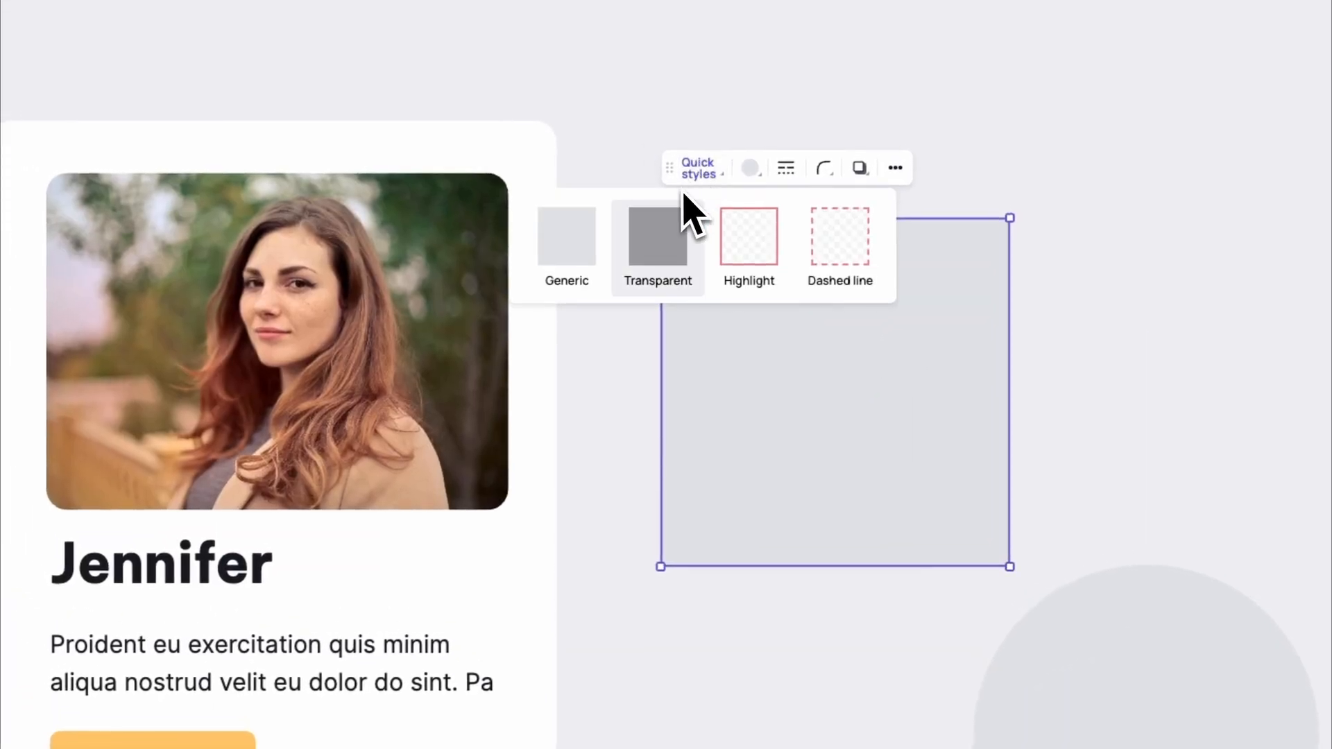
click(717, 256)
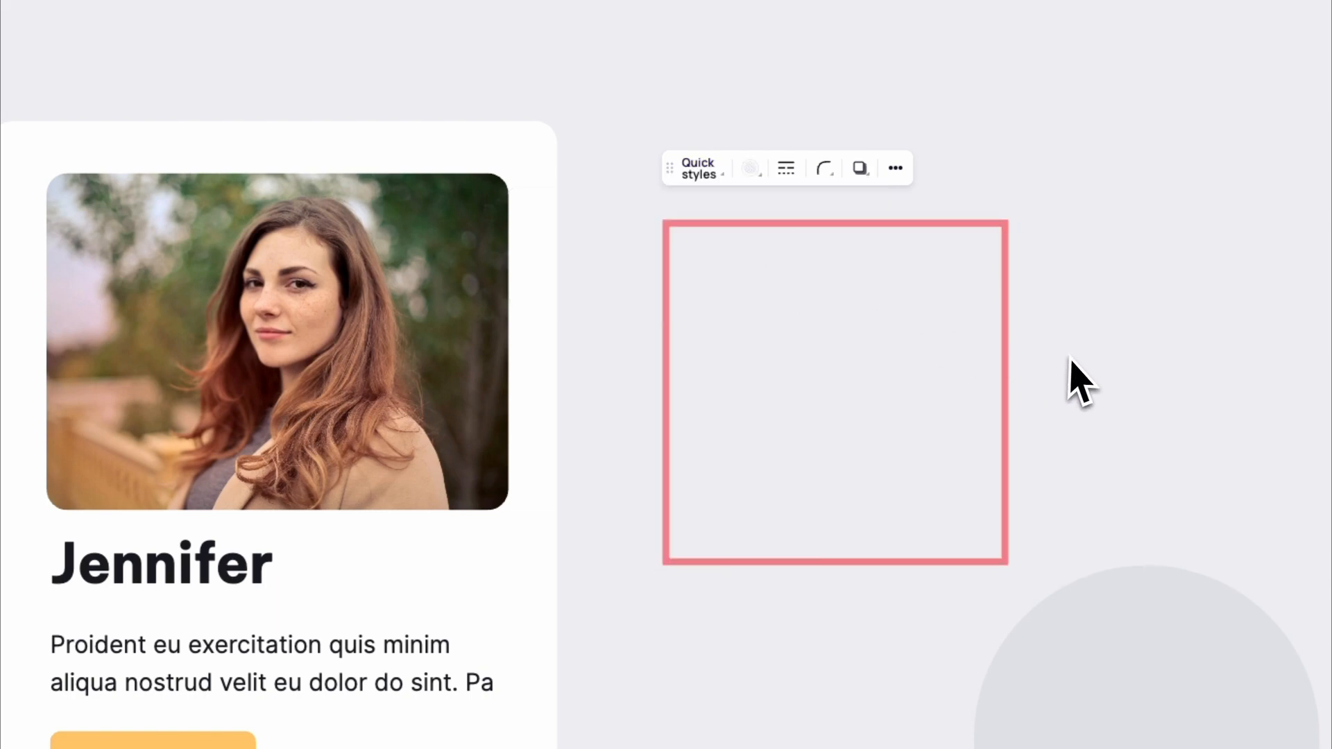
Open up the oval's arc to turn the 200 x 200 circle into a pie shape
click(1111, 693)
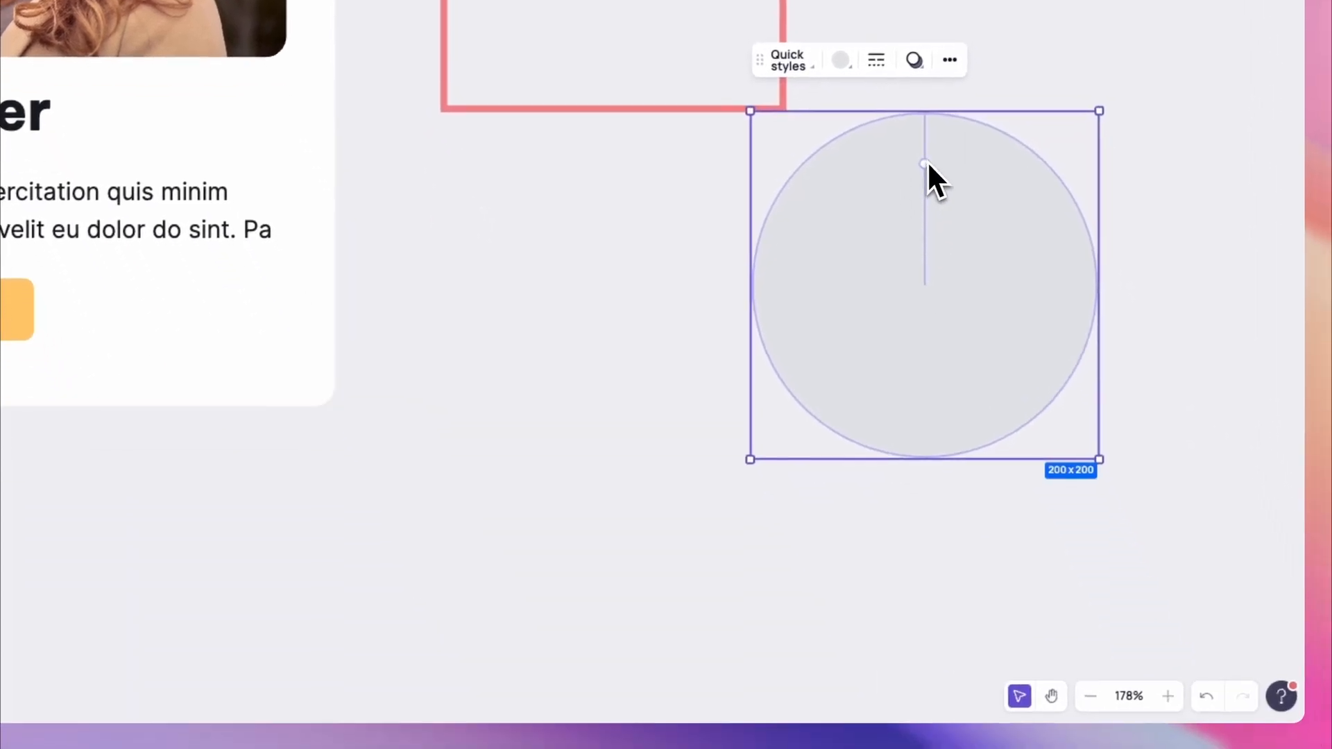
drag(927, 161, 1017, 327)
click(1088, 41)
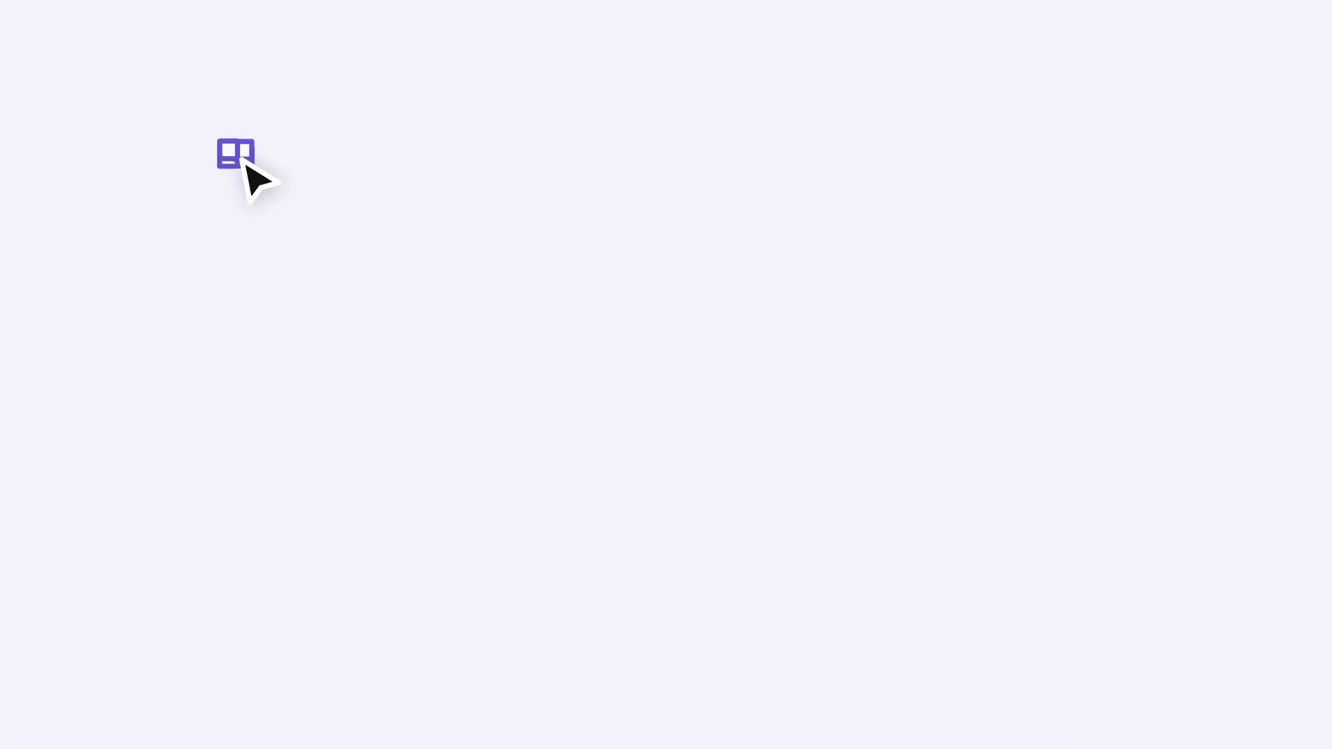
drag(247, 173, 1122, 596)
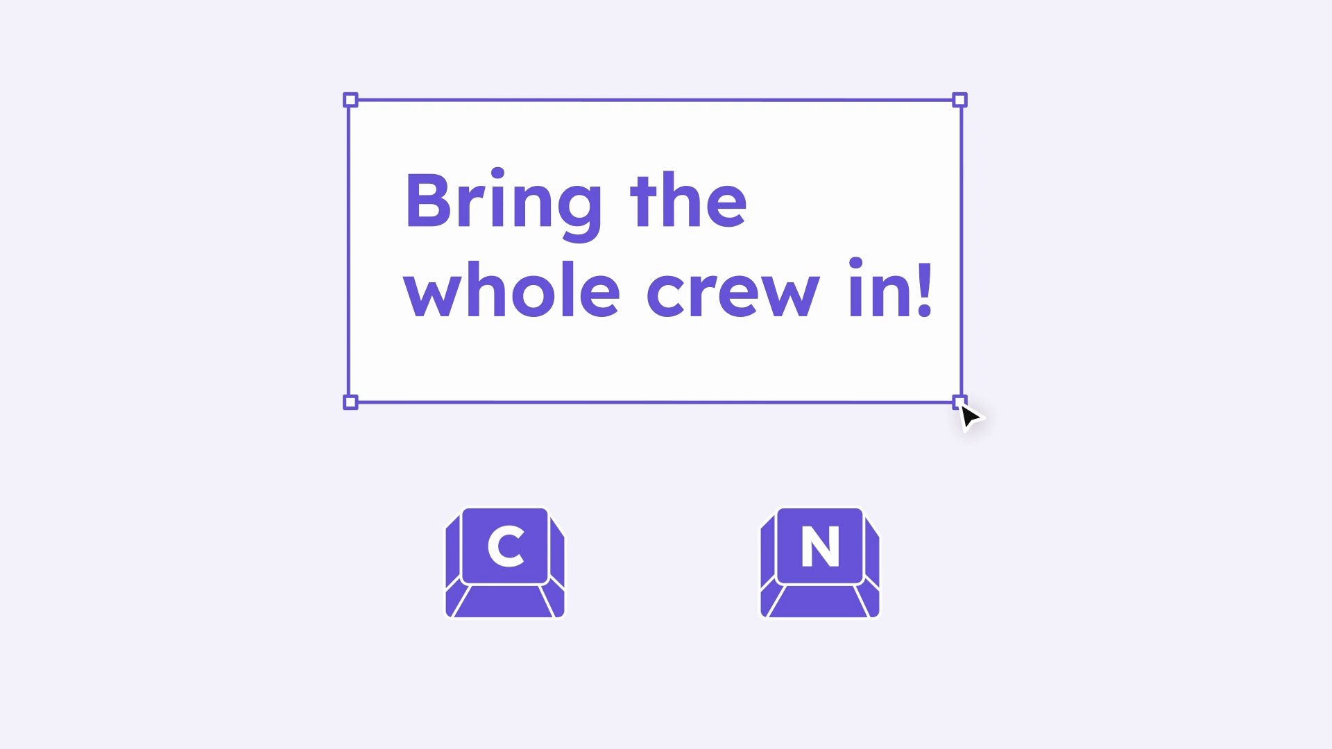
Post a comment on the grey shape beside the portrait, addressing a teammate by name and asking "can you help me with this?"
key(c)
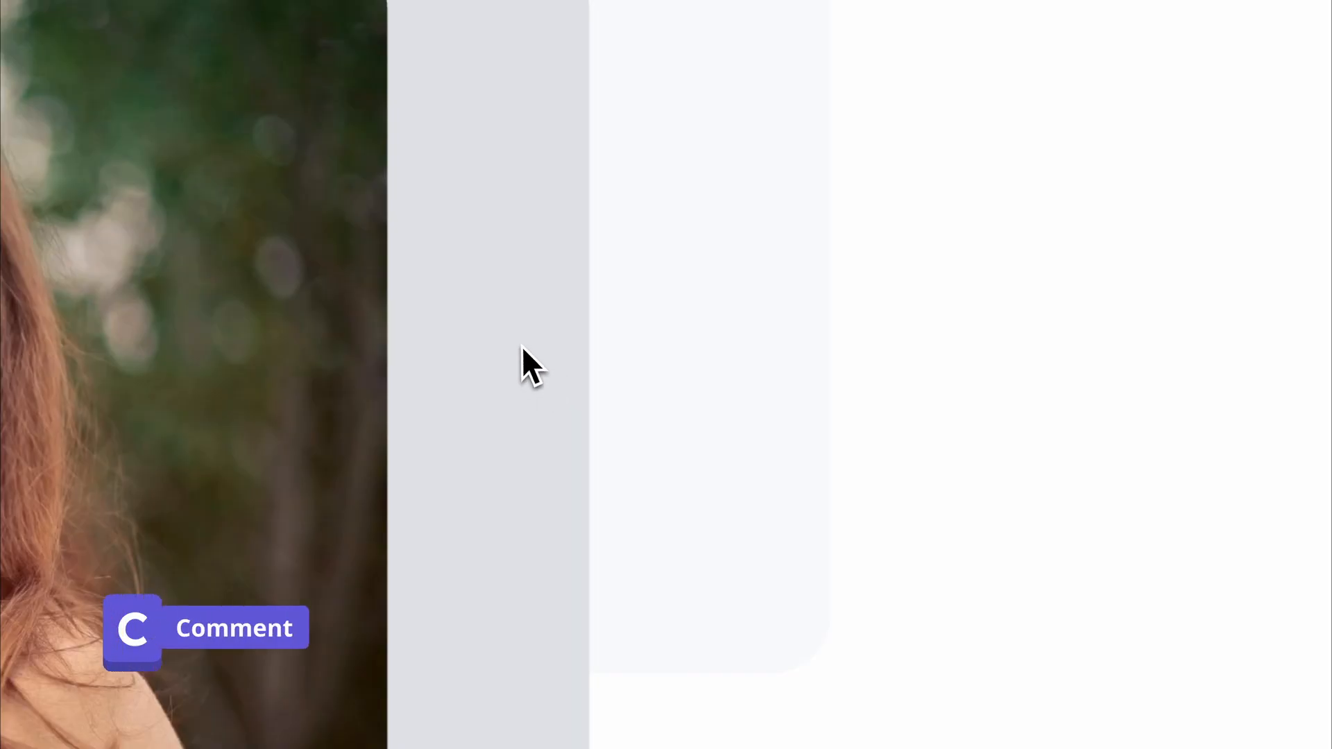
click(519, 345)
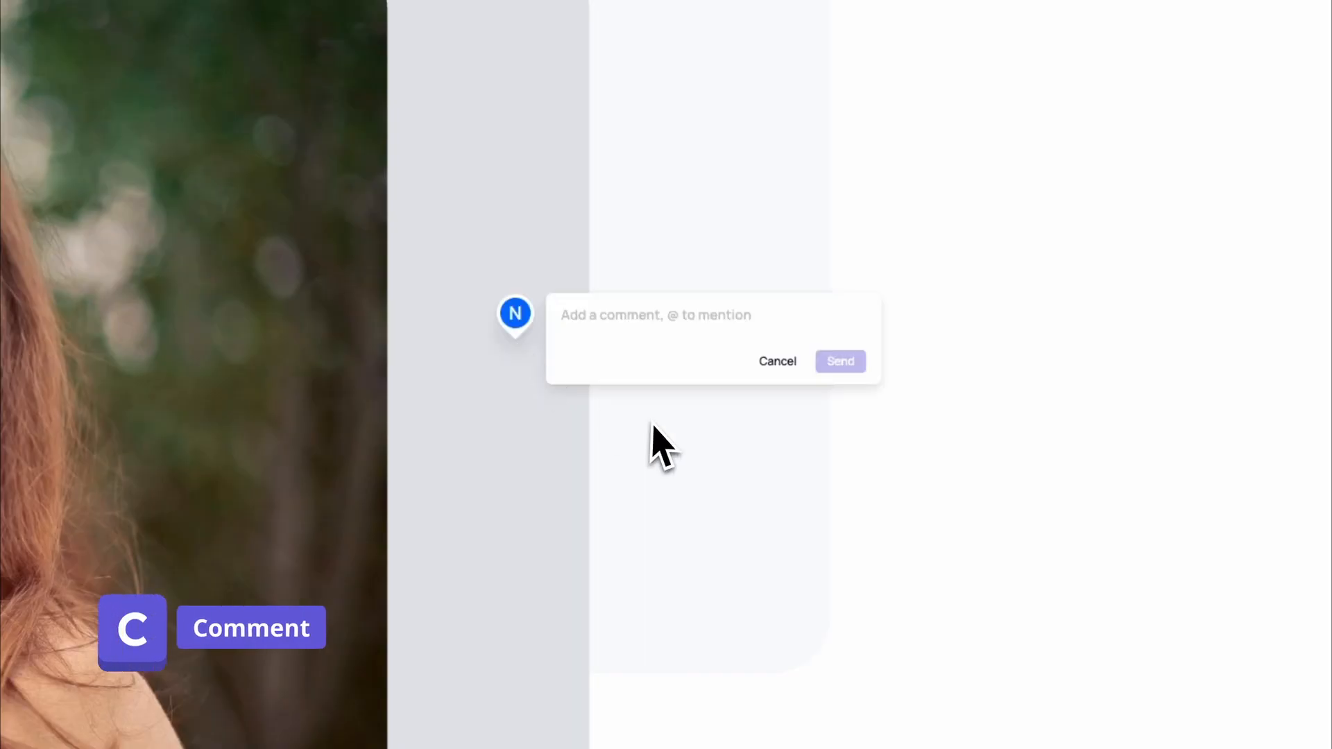
text(Craig can you help me with this?)
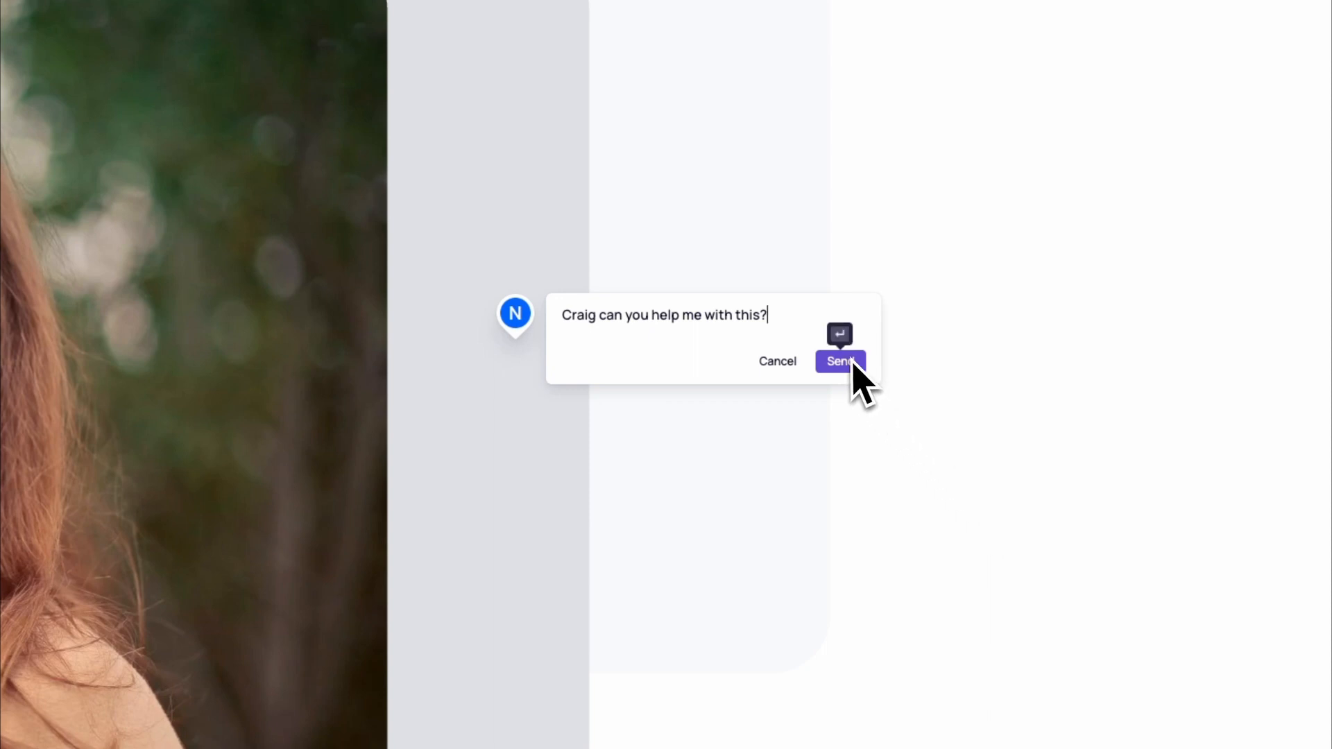
click(853, 362)
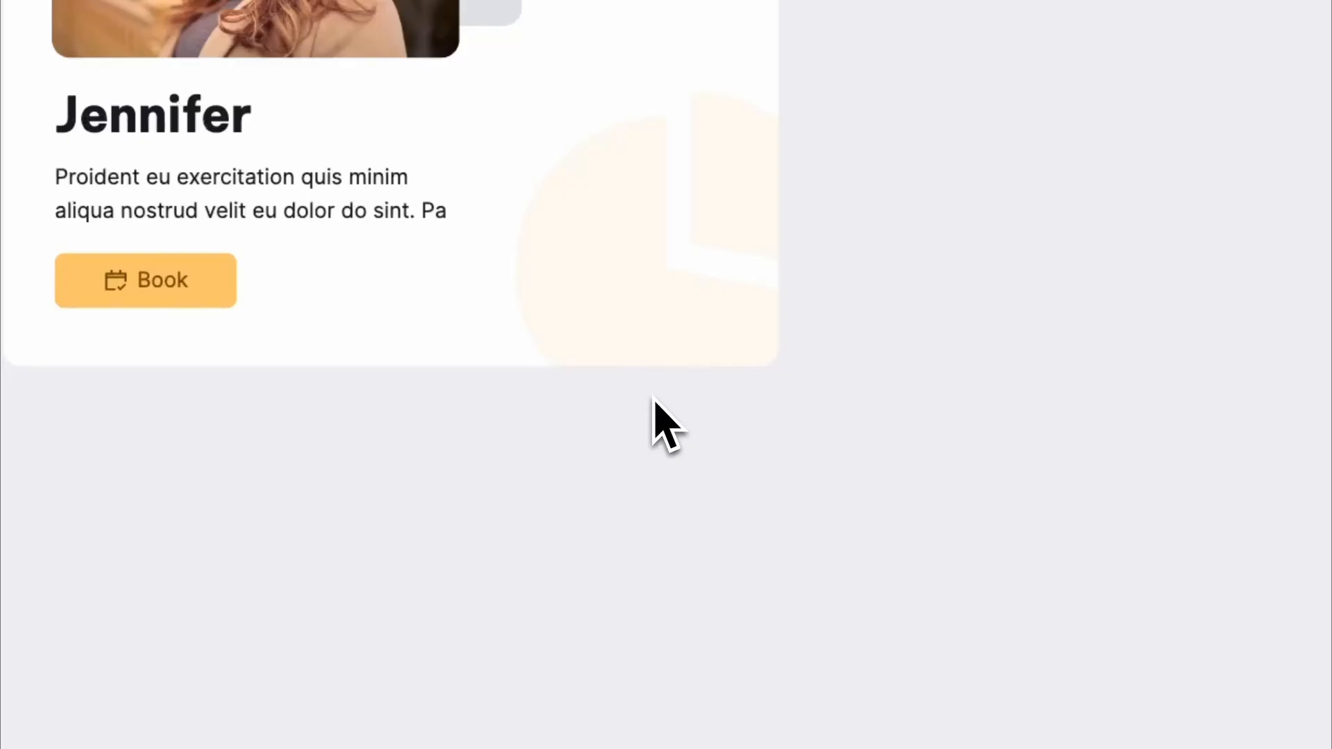
Place a sticky note over the card's lower-right corner and enter "Maybe" in it
key(n)
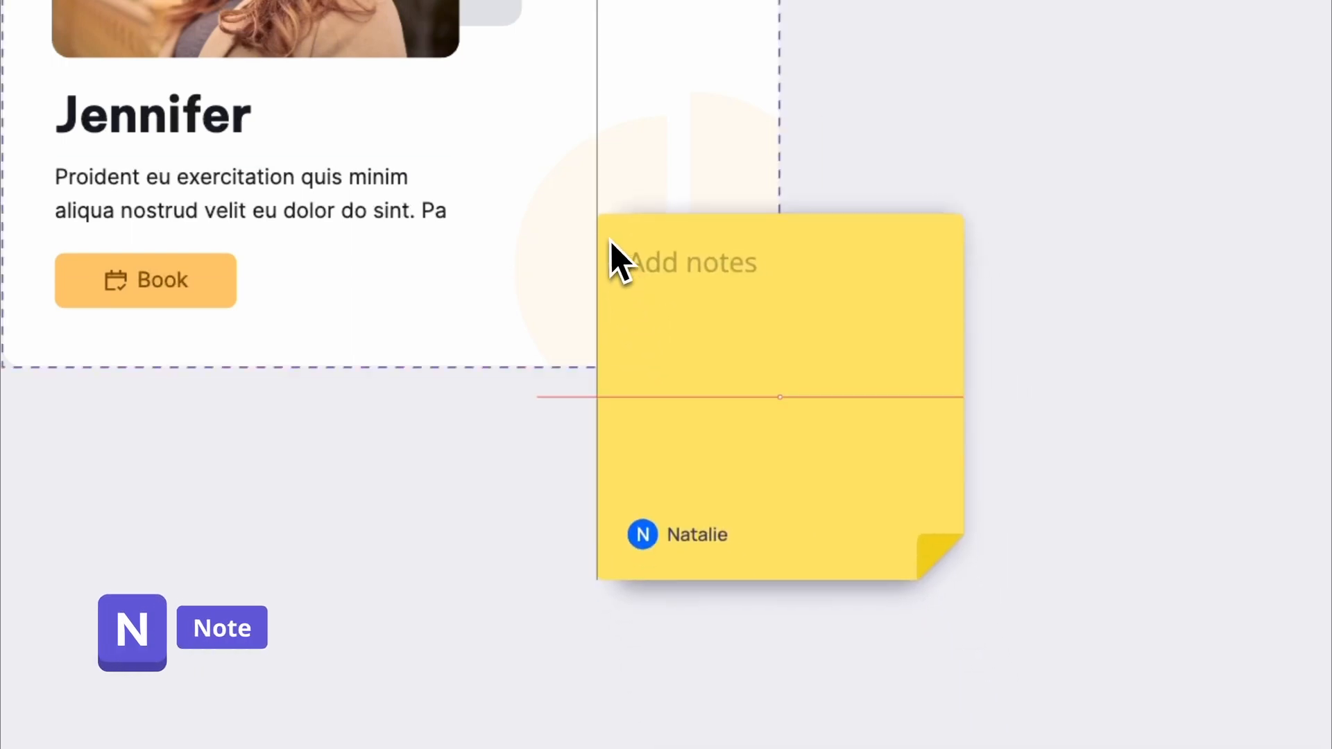
click(611, 241)
text(Maybe)
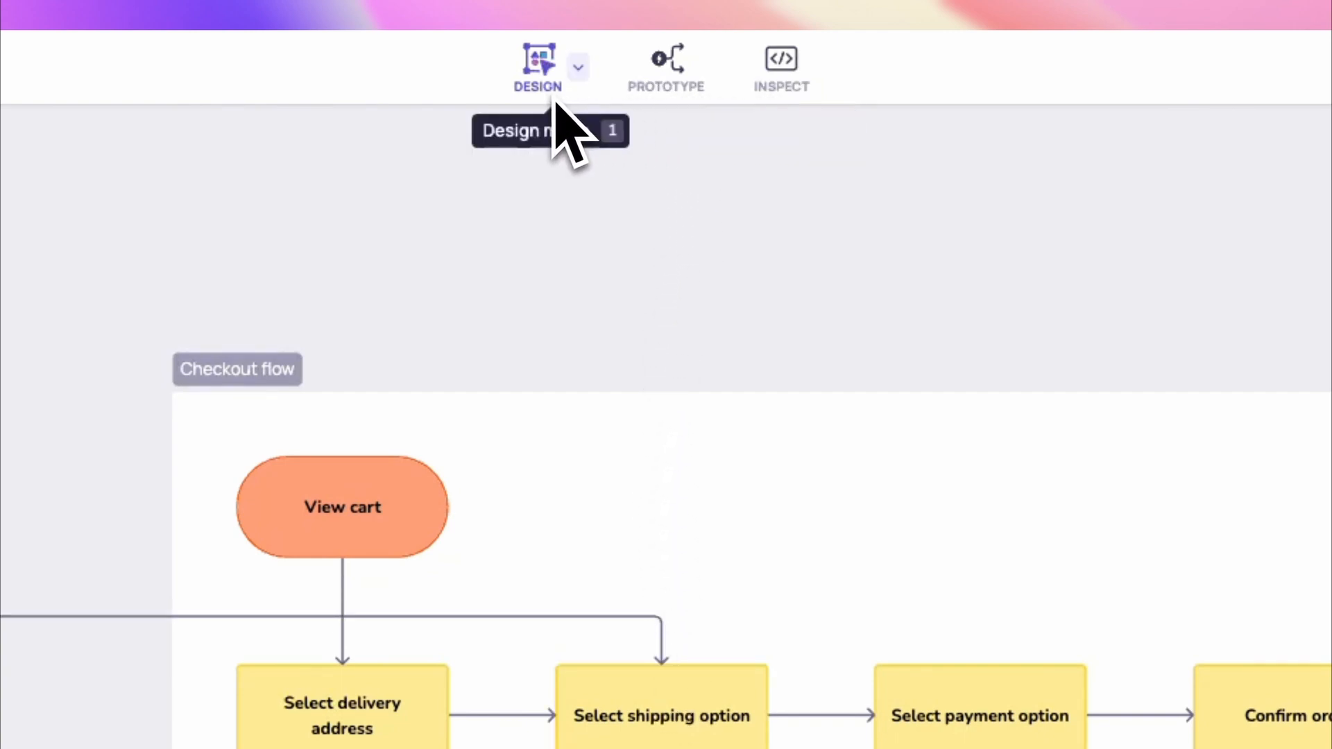
Switch through the Design, Prototype and Inspect modes on the checkout flow board
key(1)
key(2)
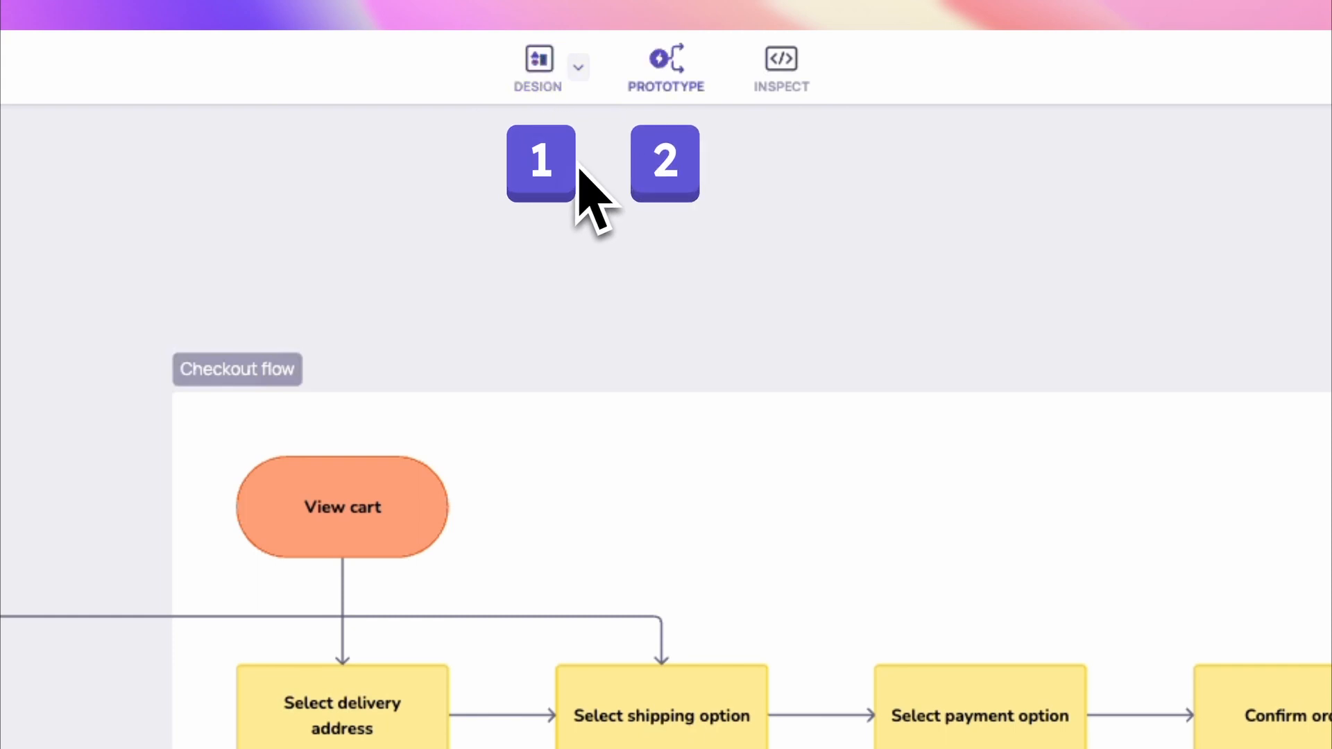
key(3)
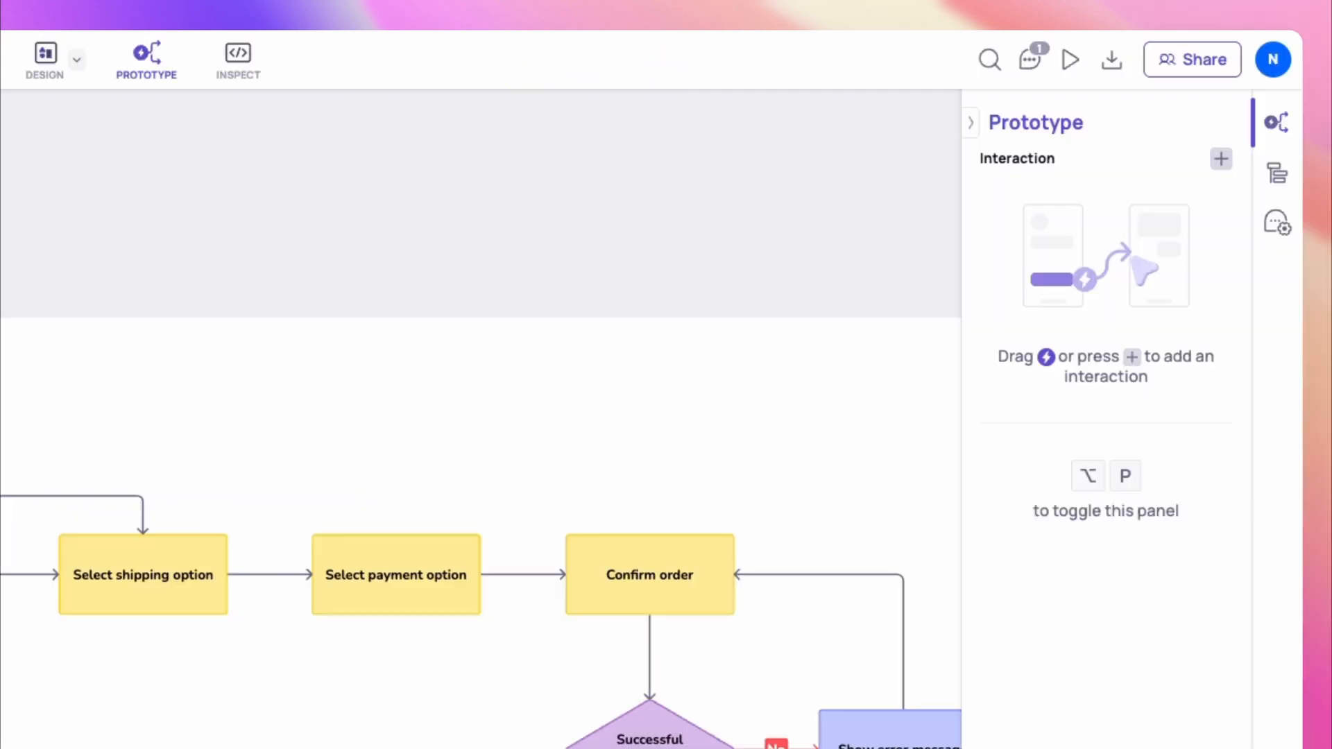
Toggle the Prototype panel off and on, and view the CSS Inspection of the delivery details screen in Inspect mode
key(alt+p)
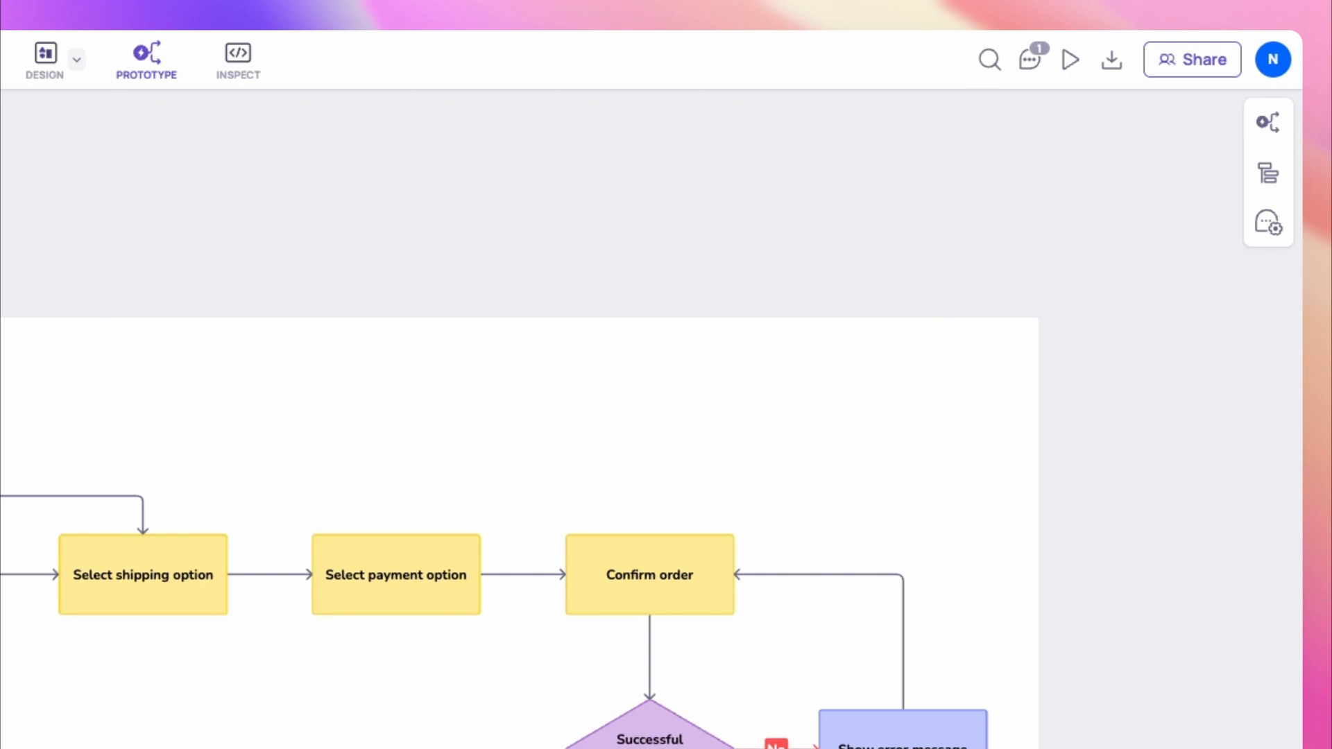
key(alt+p)
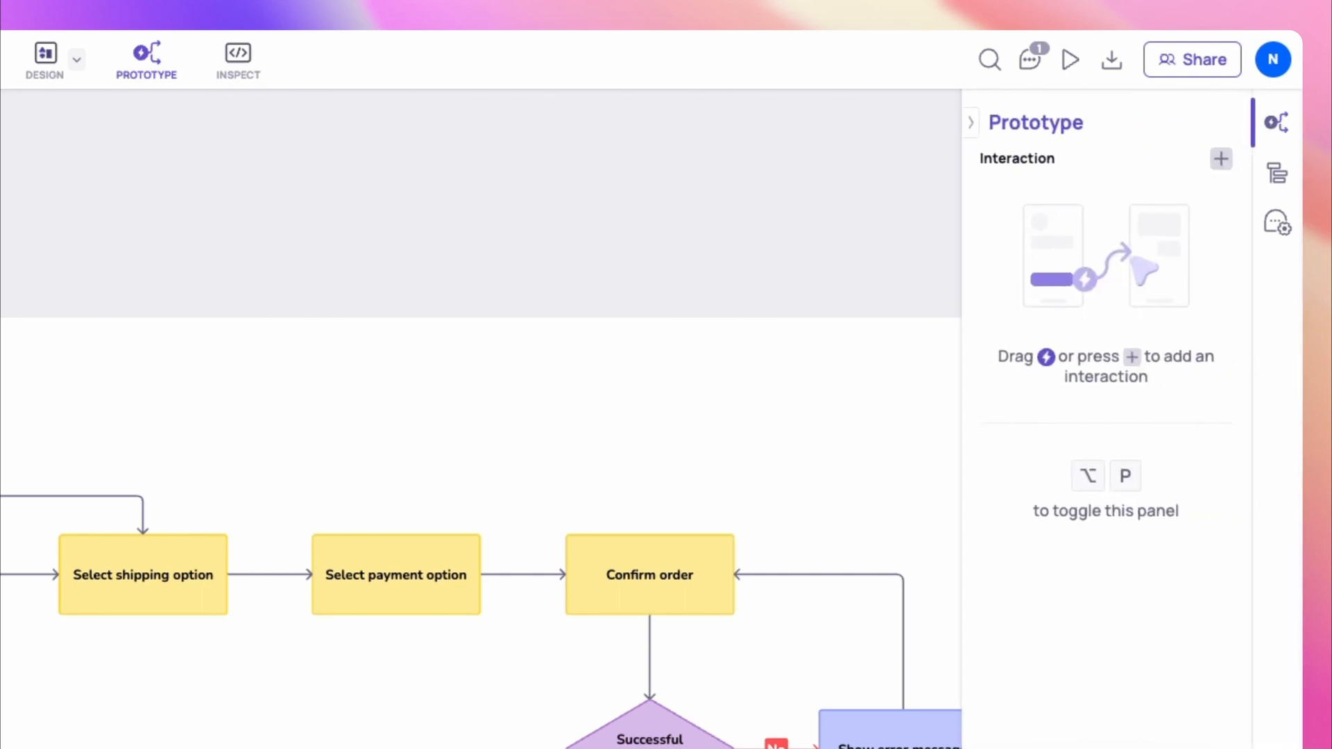
key(3)
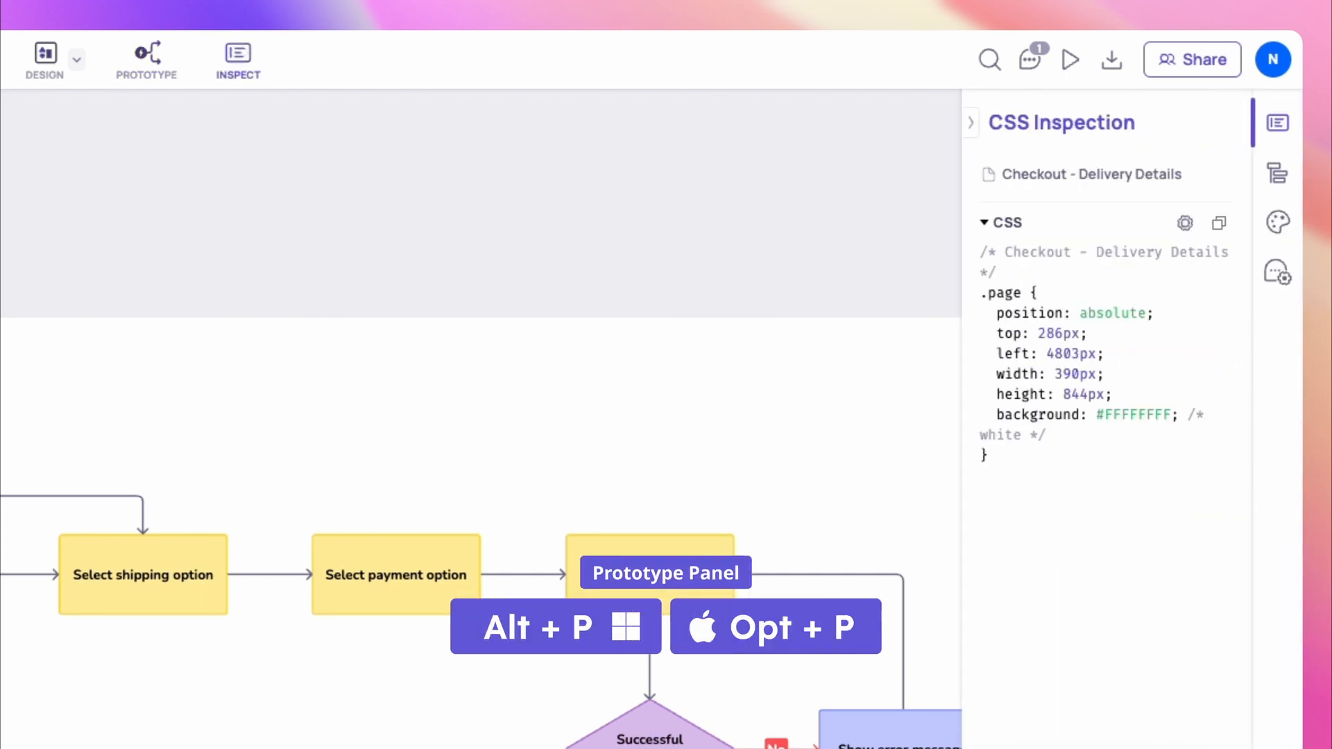
key(alt+p)
key(alt+p)
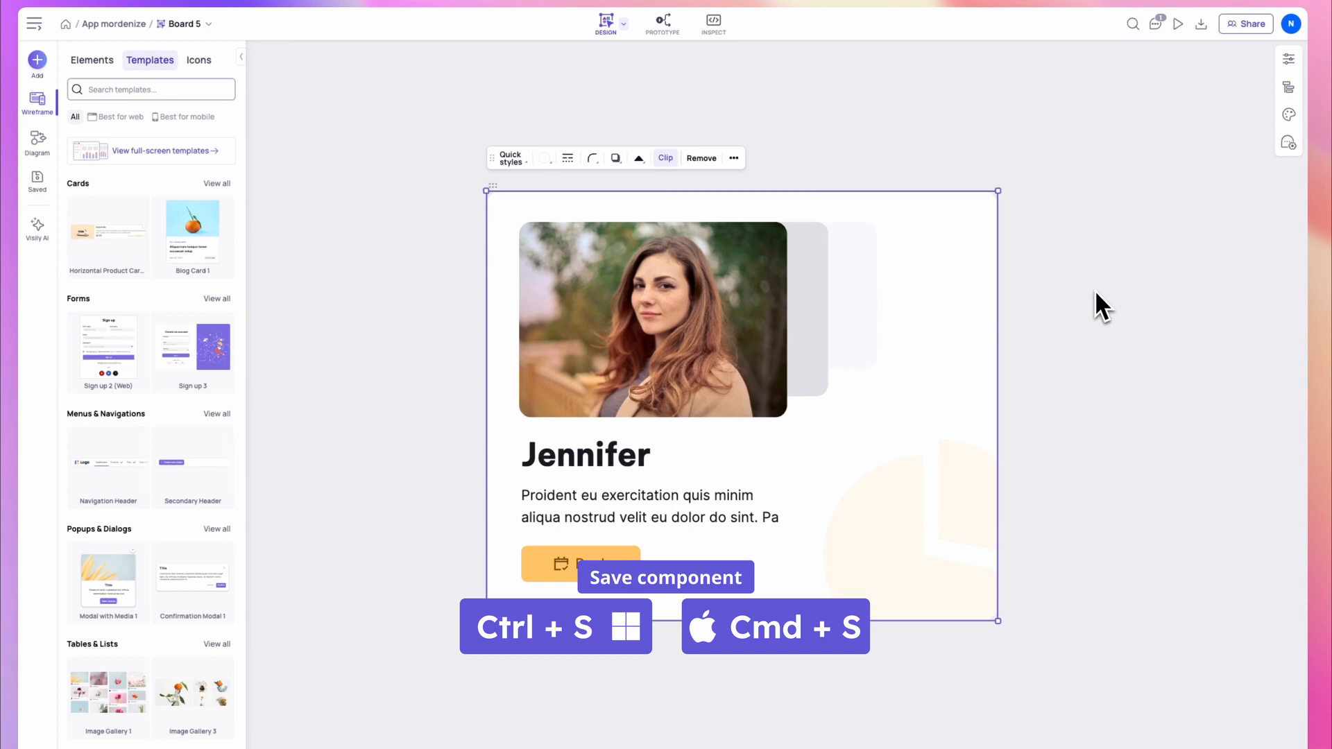
Save the selected profile card as a reusable component named "Card" in the Templates group
key(ctrl+s)
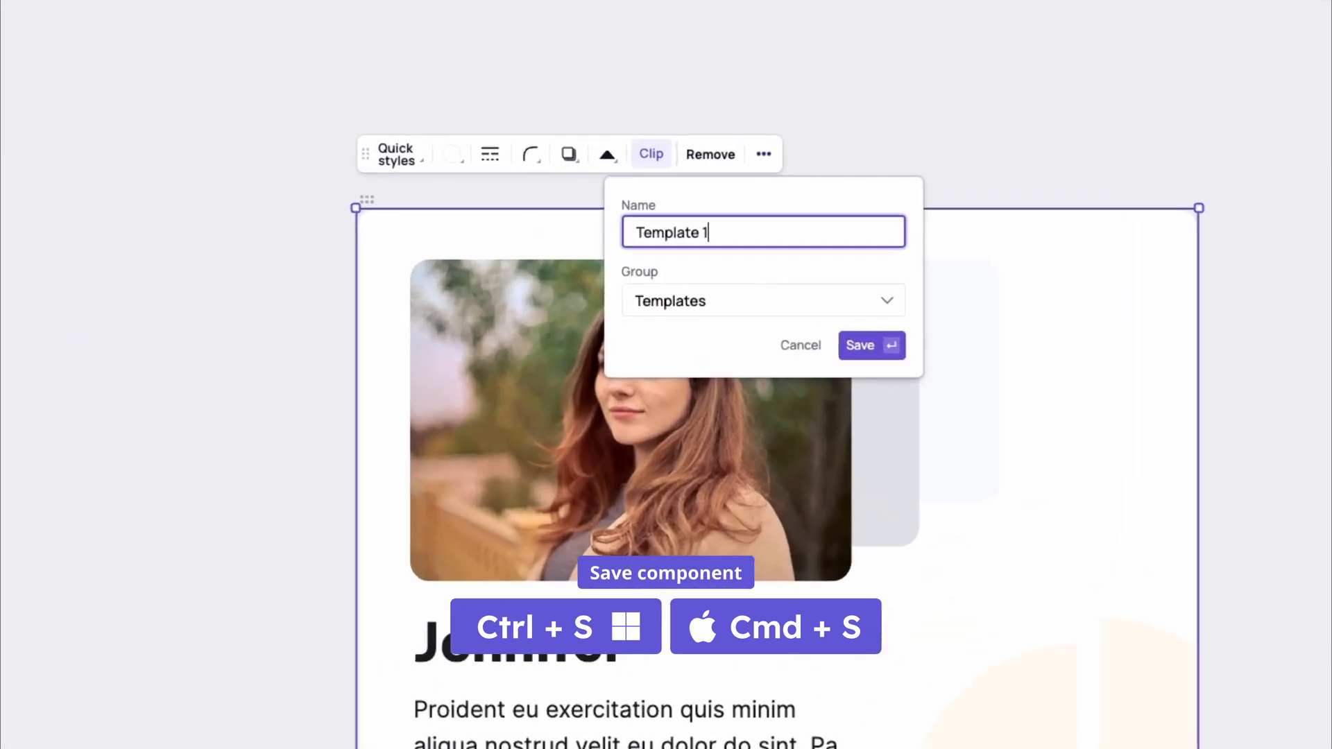
text(Card)
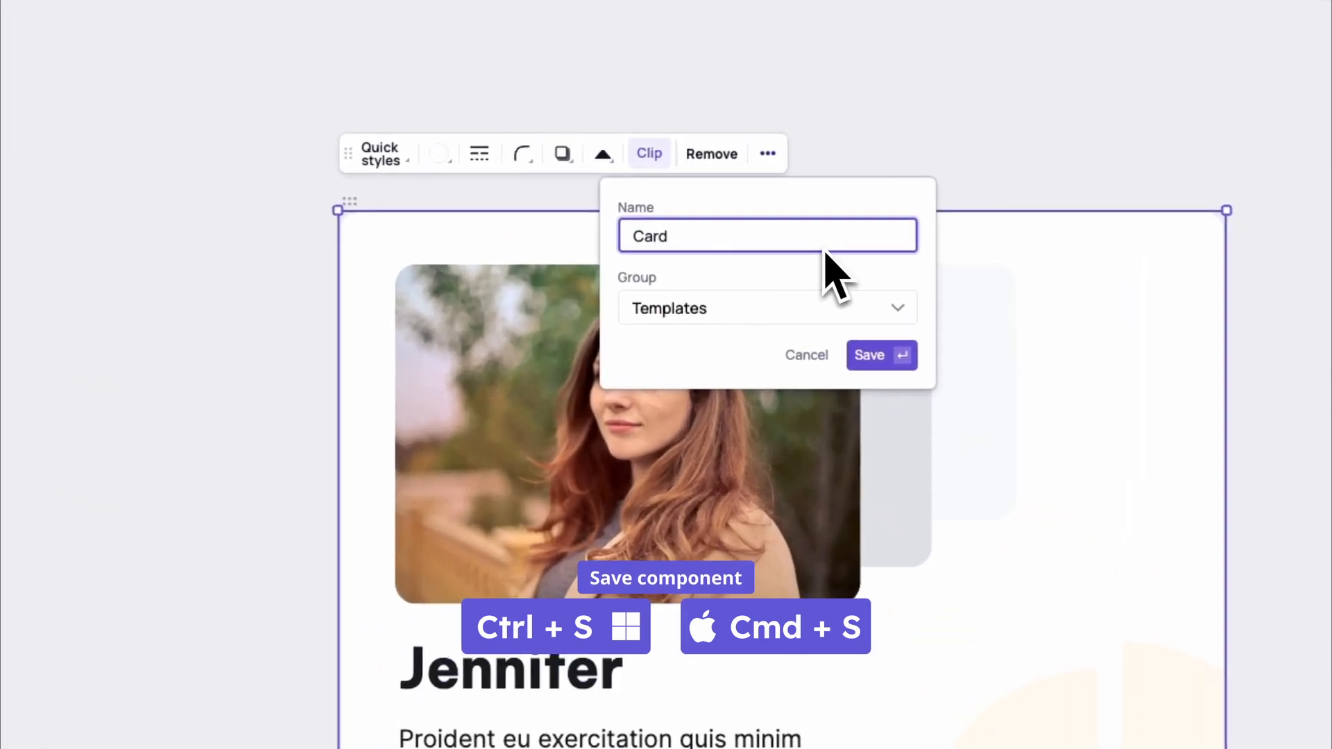
click(882, 354)
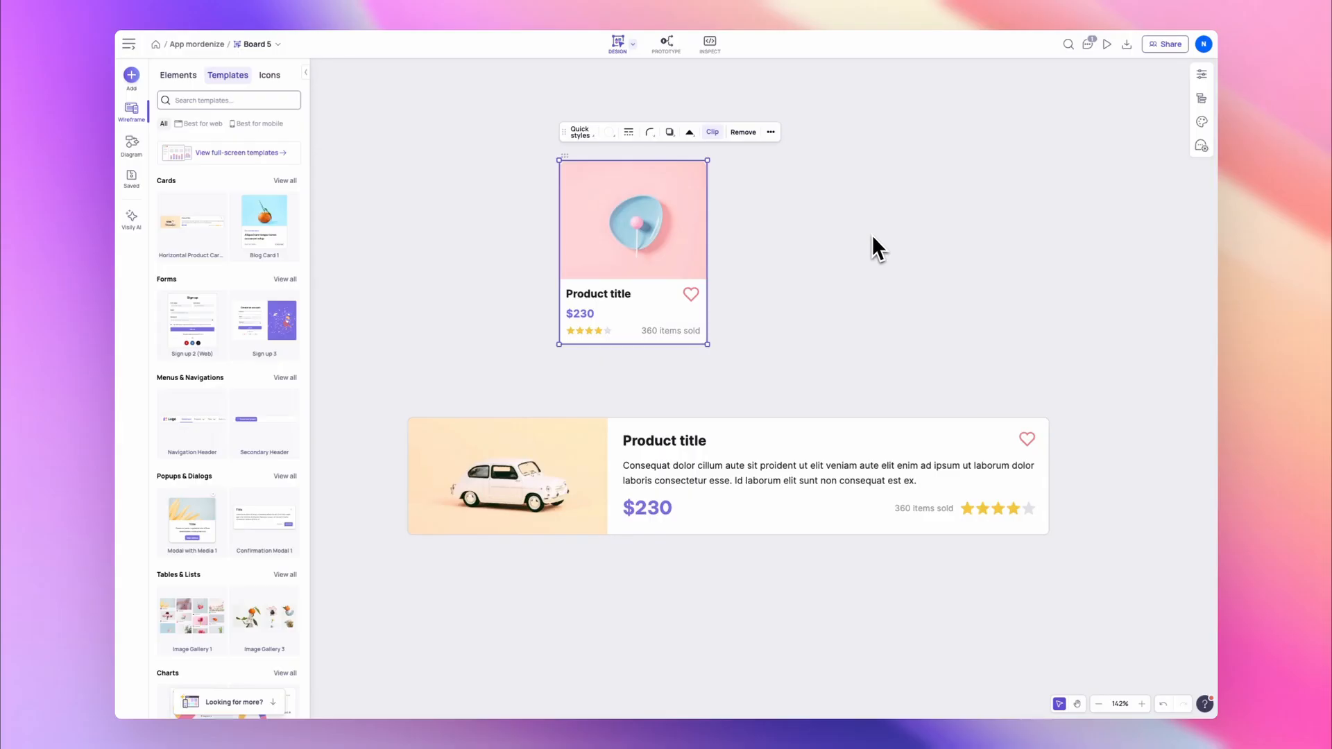
Align the two stacked product cards horizontally, and align the side-by-side product cards with Vertical Alignment
click(541, 147)
drag(356, 117, 1113, 587)
key(alt+h)
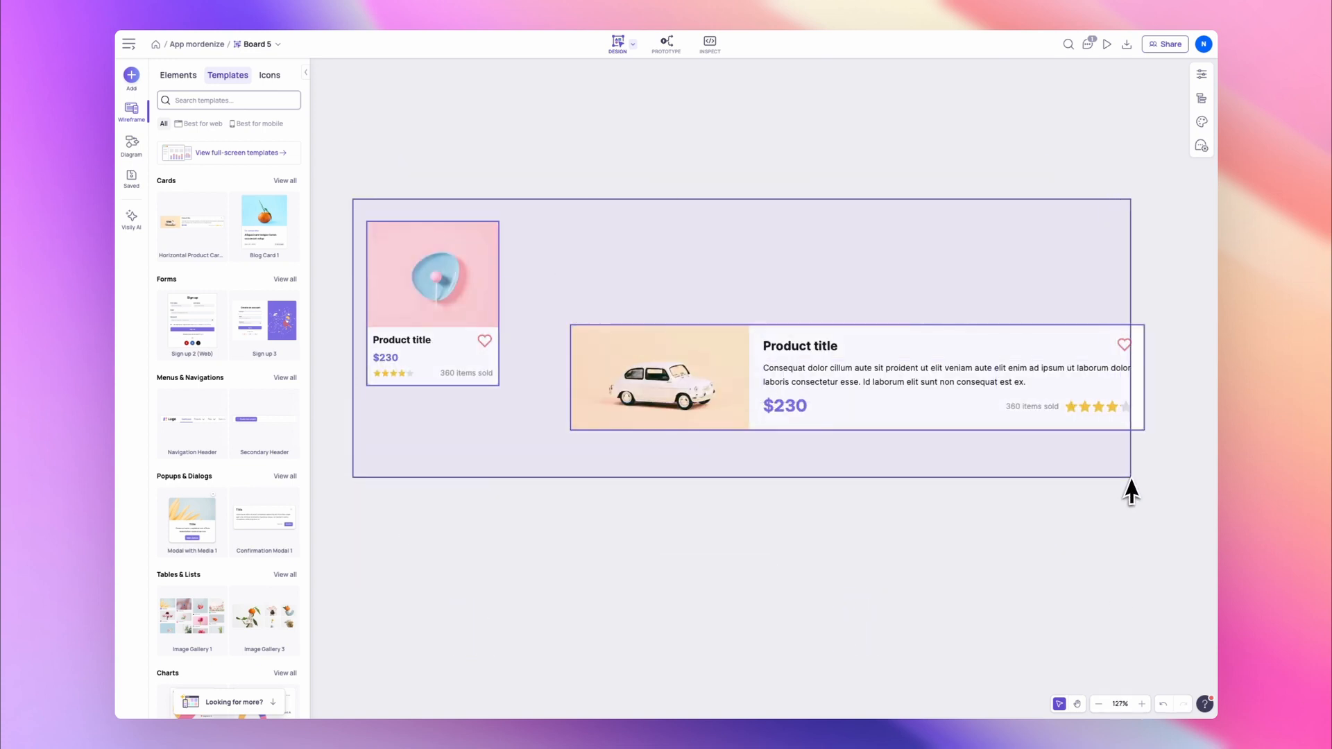
key(alt+v)
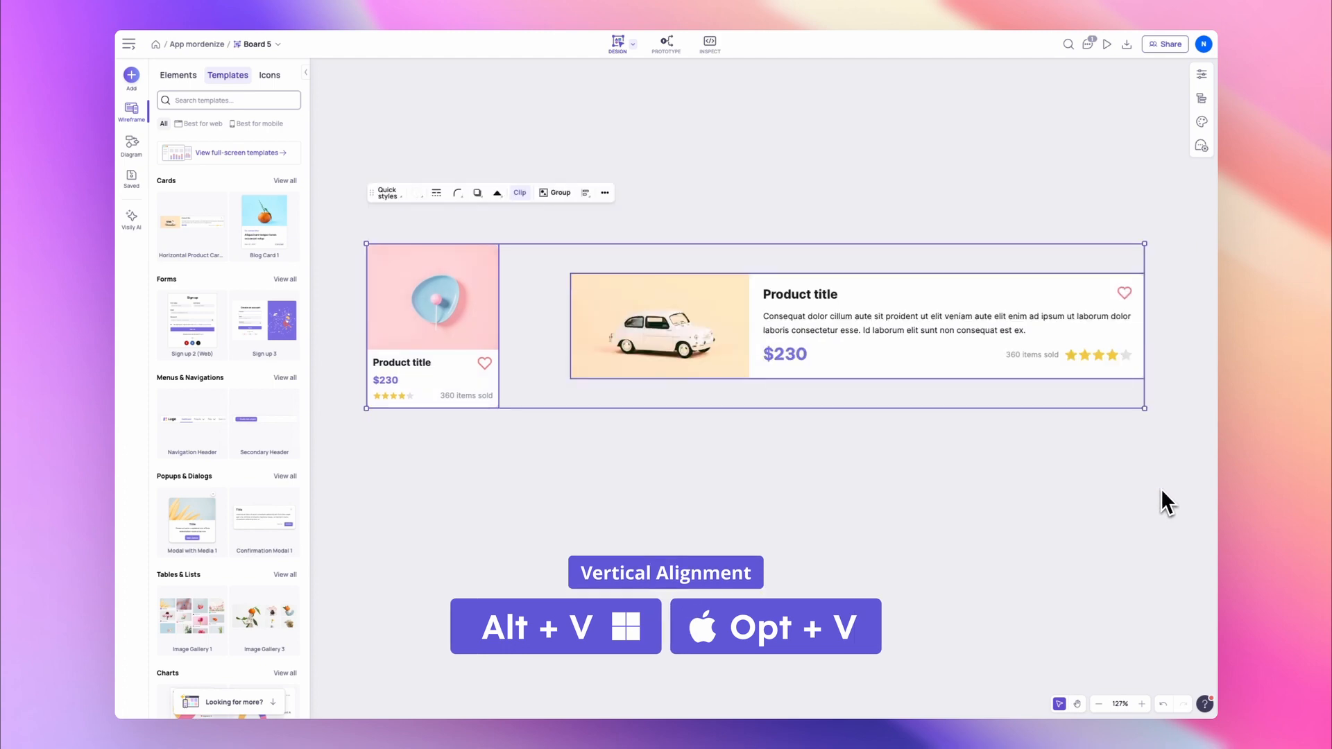
click(1159, 497)
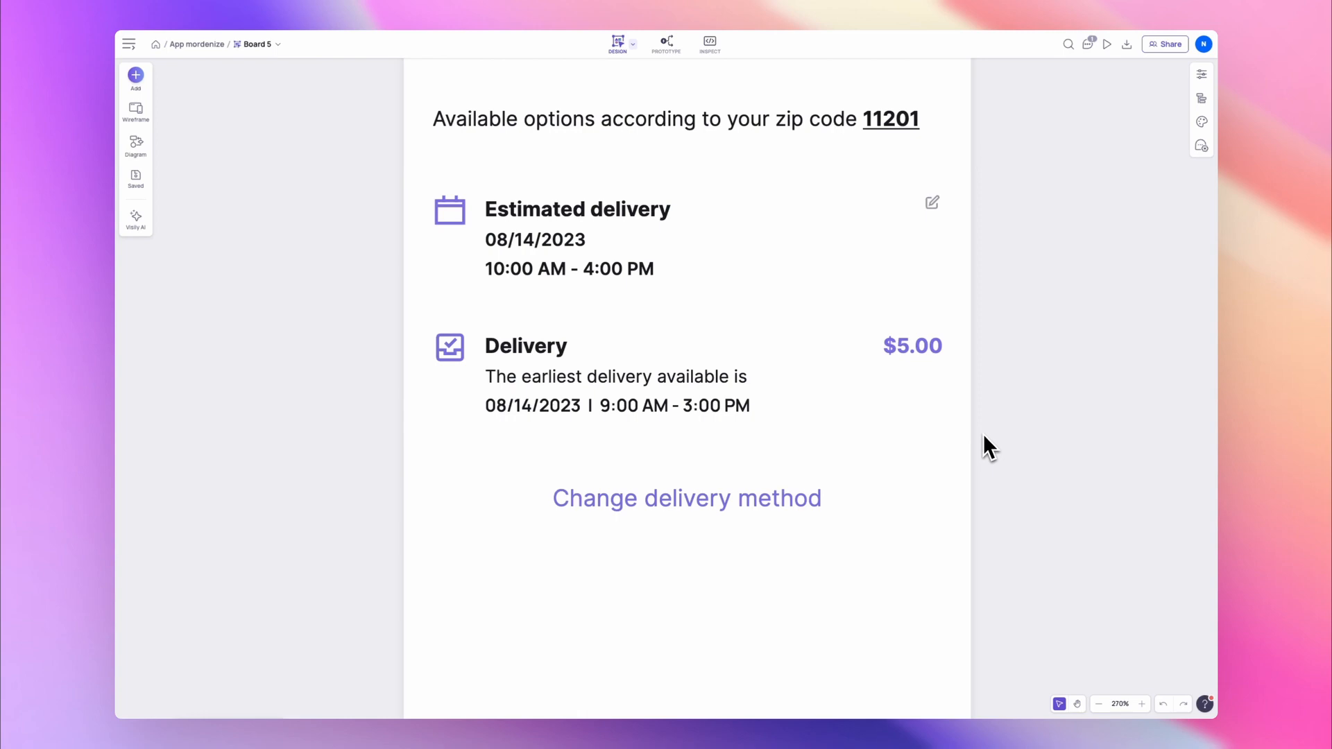
Draw a straight divider line between the Estimated delivery and Delivery sections and look through its quick styles
key(l)
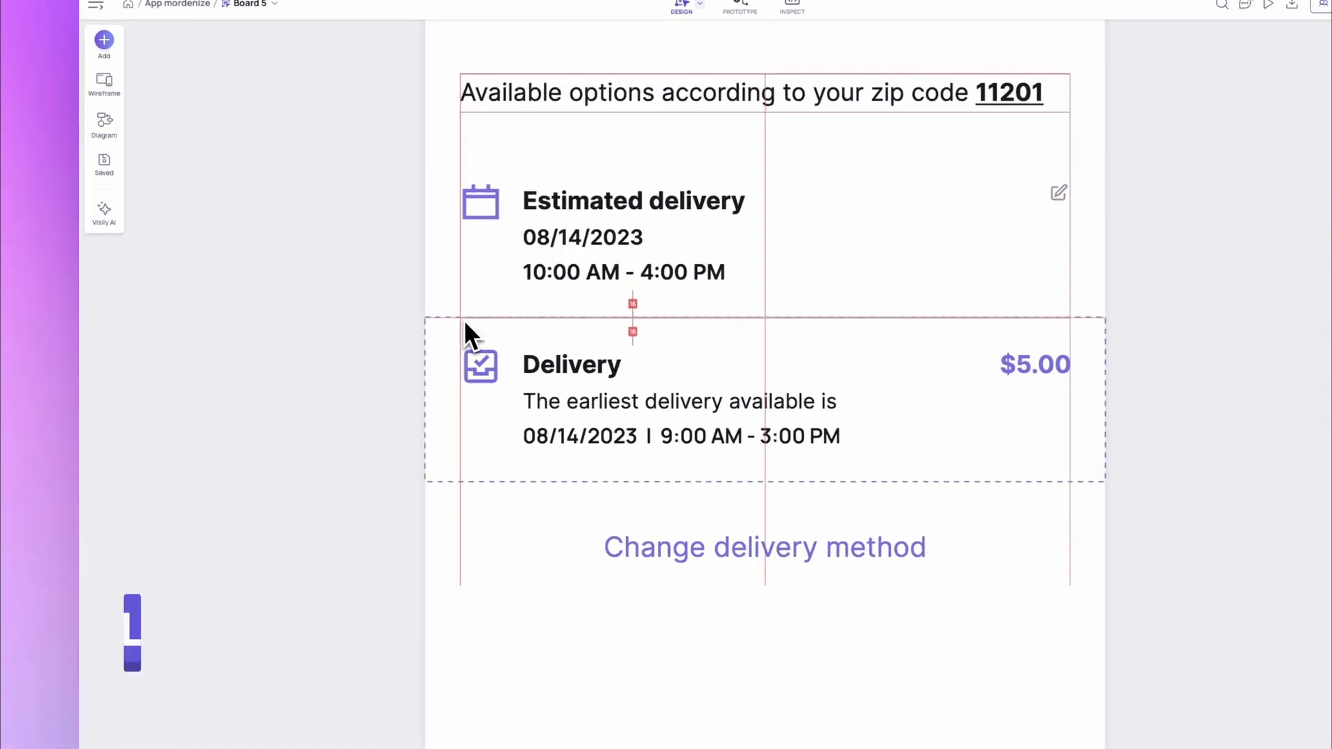
drag(437, 307, 971, 306)
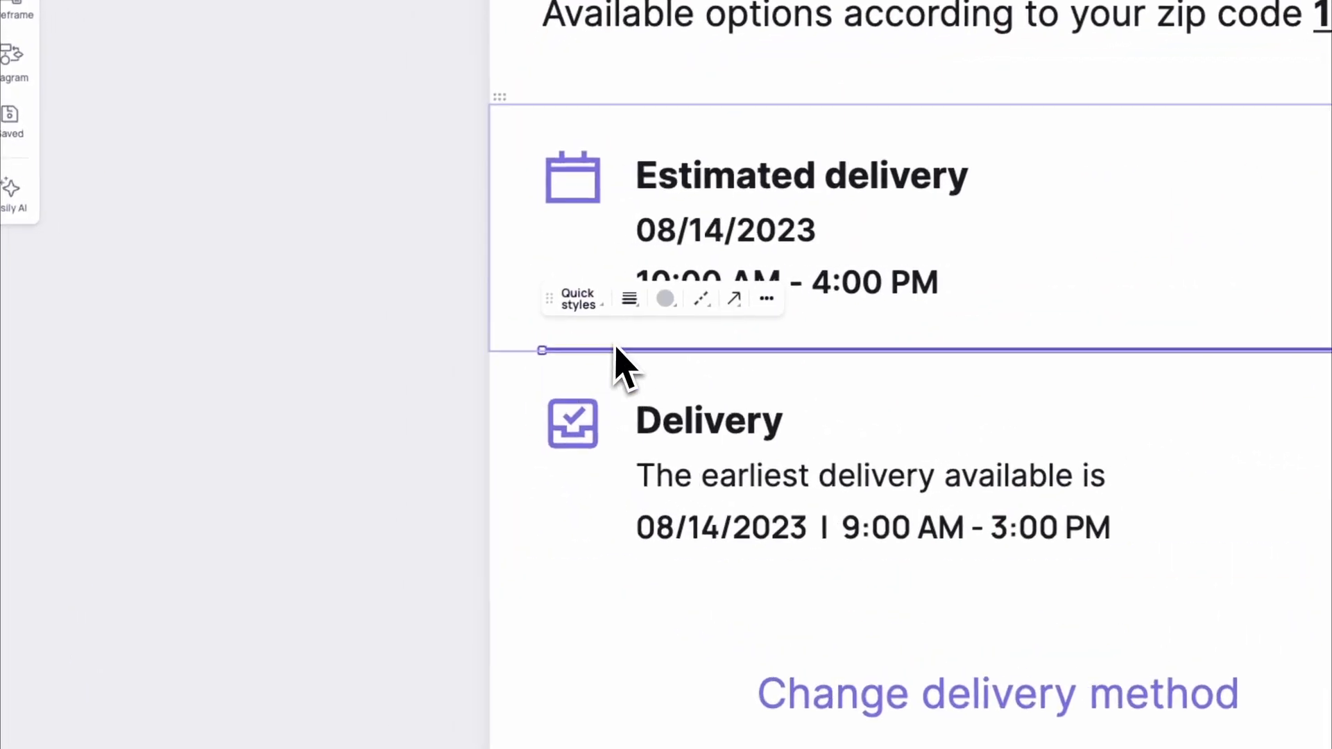
click(454, 278)
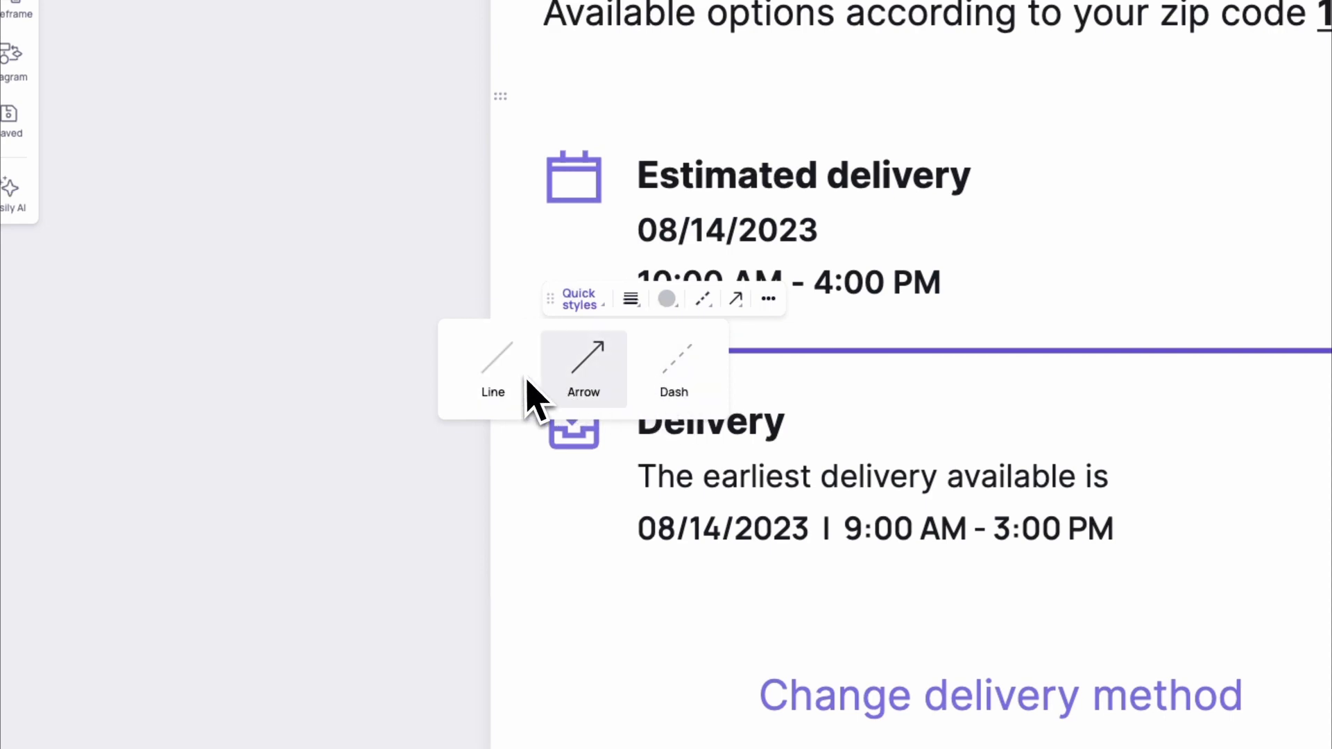
click(649, 387)
Add connectors from the Delivery Details screen to the top of "Select shipping option" and from that box to "Select payment option"
key(x)
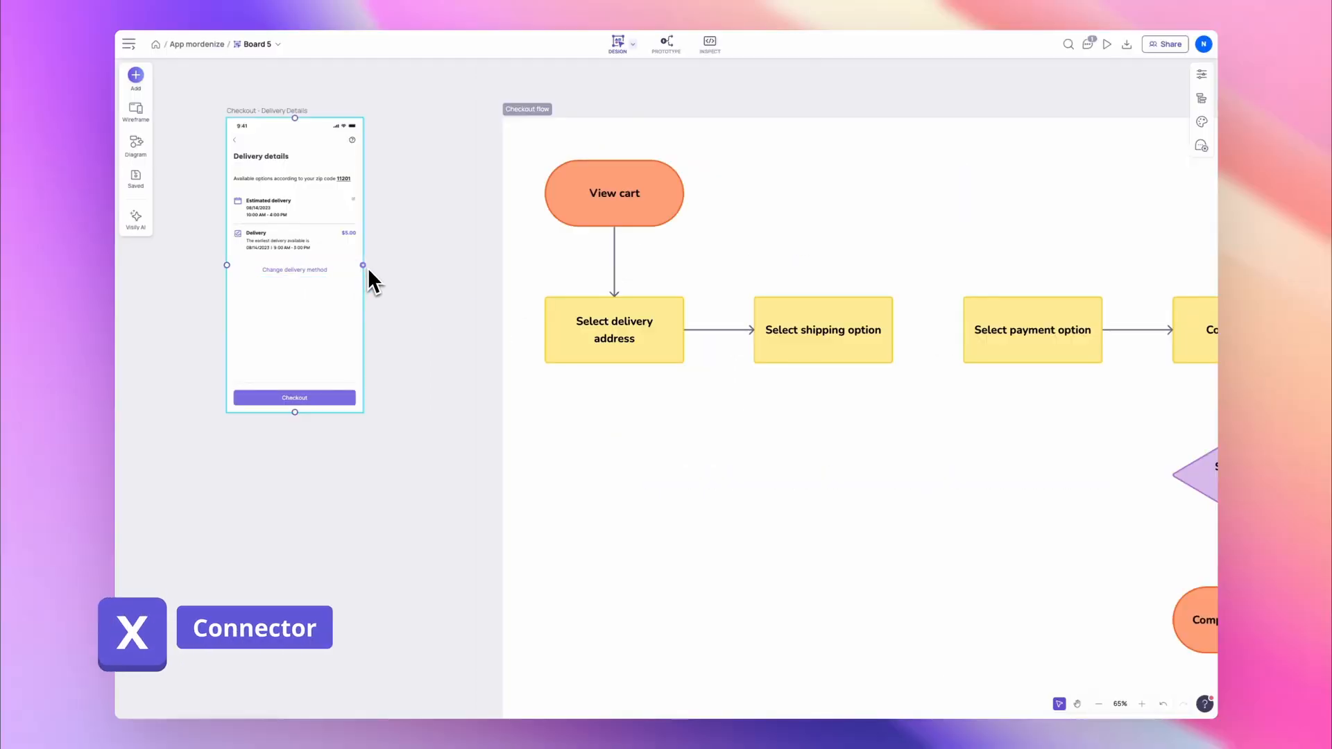
mouse_move(368, 268)
mouse_down()
mouse_move(776, 323)
mouse_move(819, 340)
mouse_move(827, 369)
mouse_move(828, 314)
mouse_up()
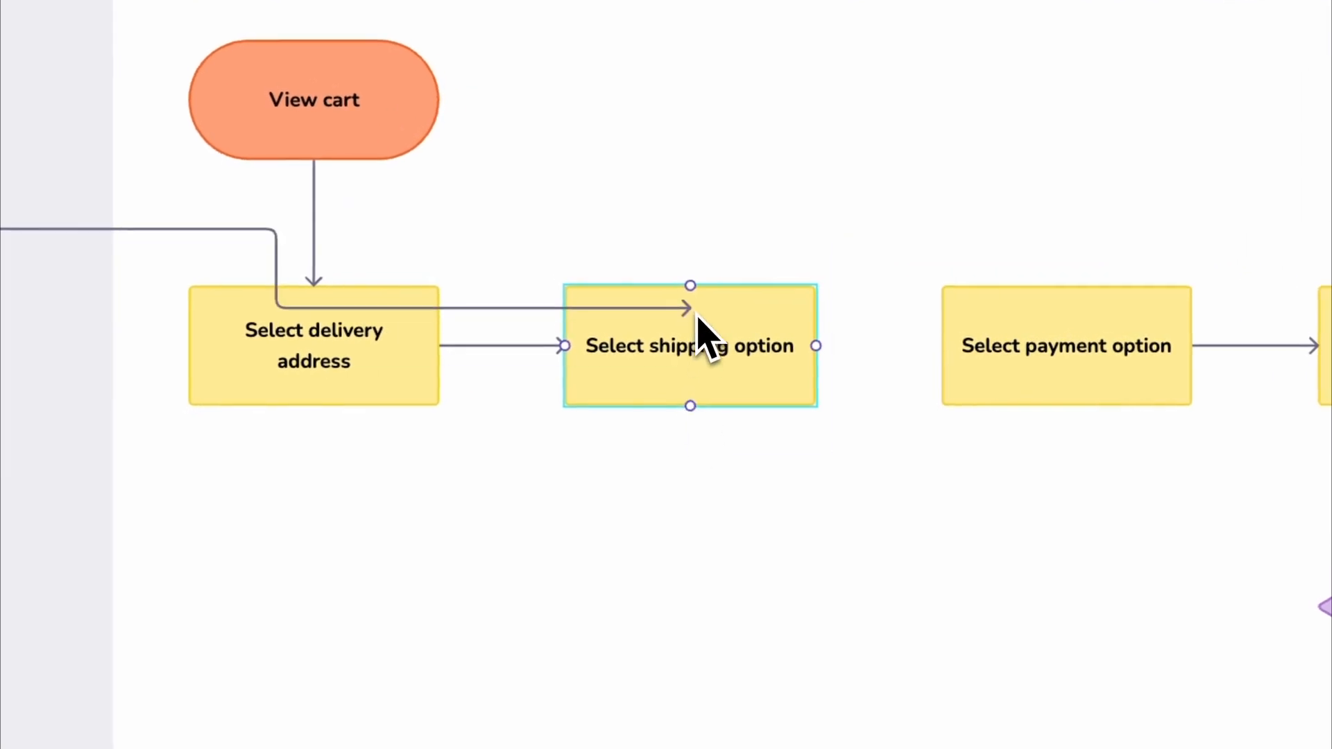
drag(697, 317, 698, 310)
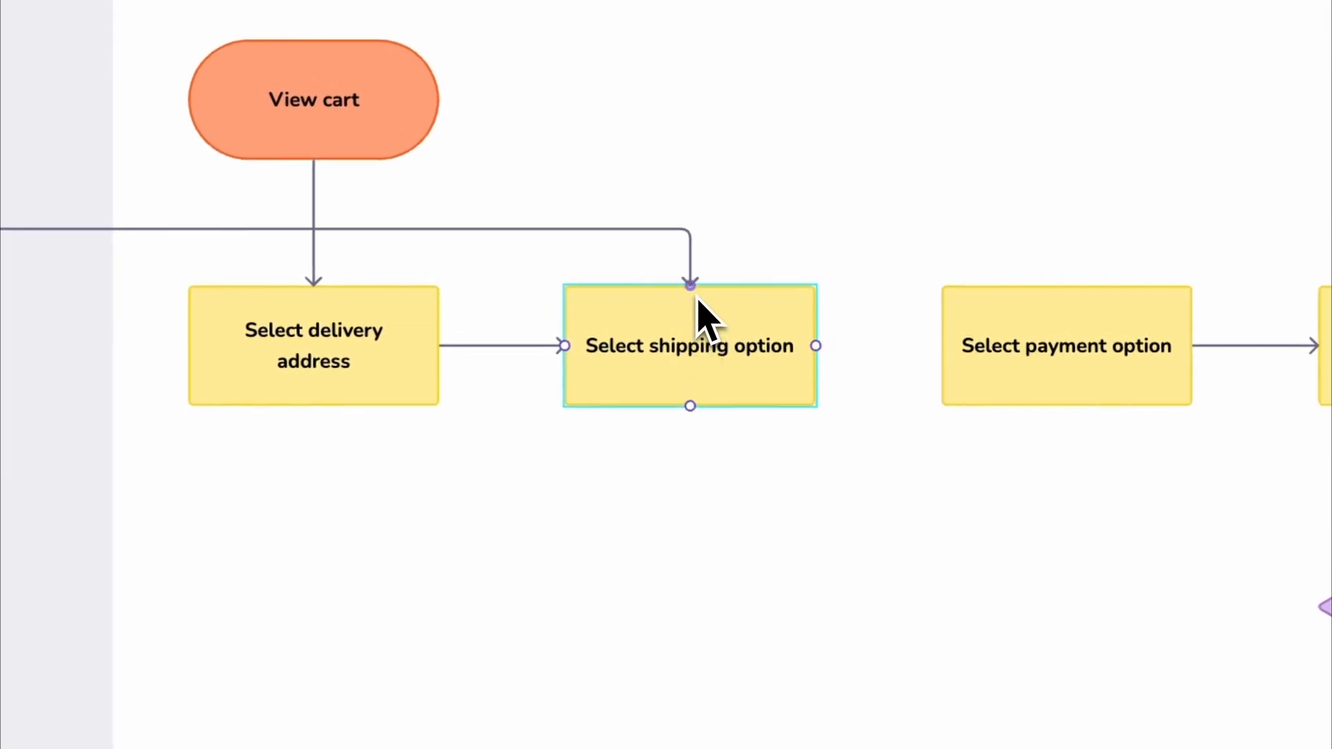
click(937, 344)
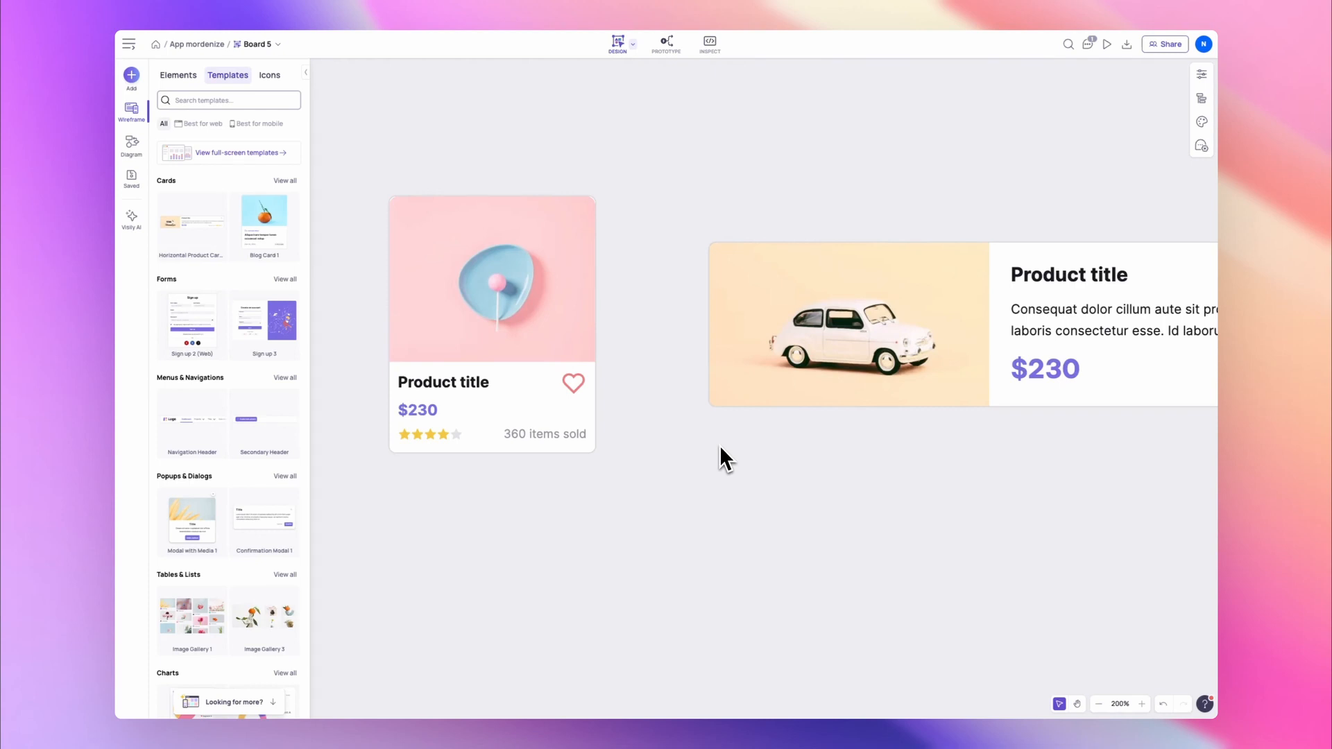
Fit the whole board in view, and zoom in on and back out from the Delivery Details screen
scroll(719, 444, right, 5)
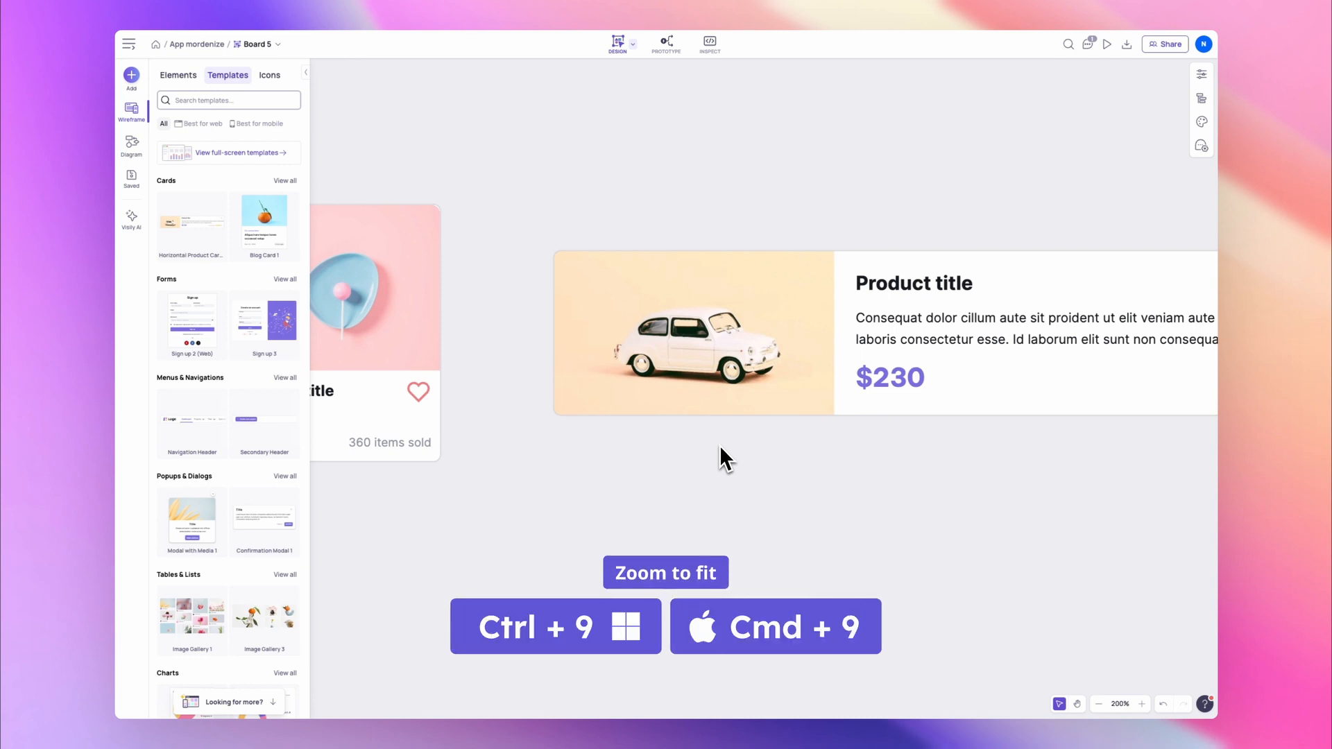
key(ctrl+9)
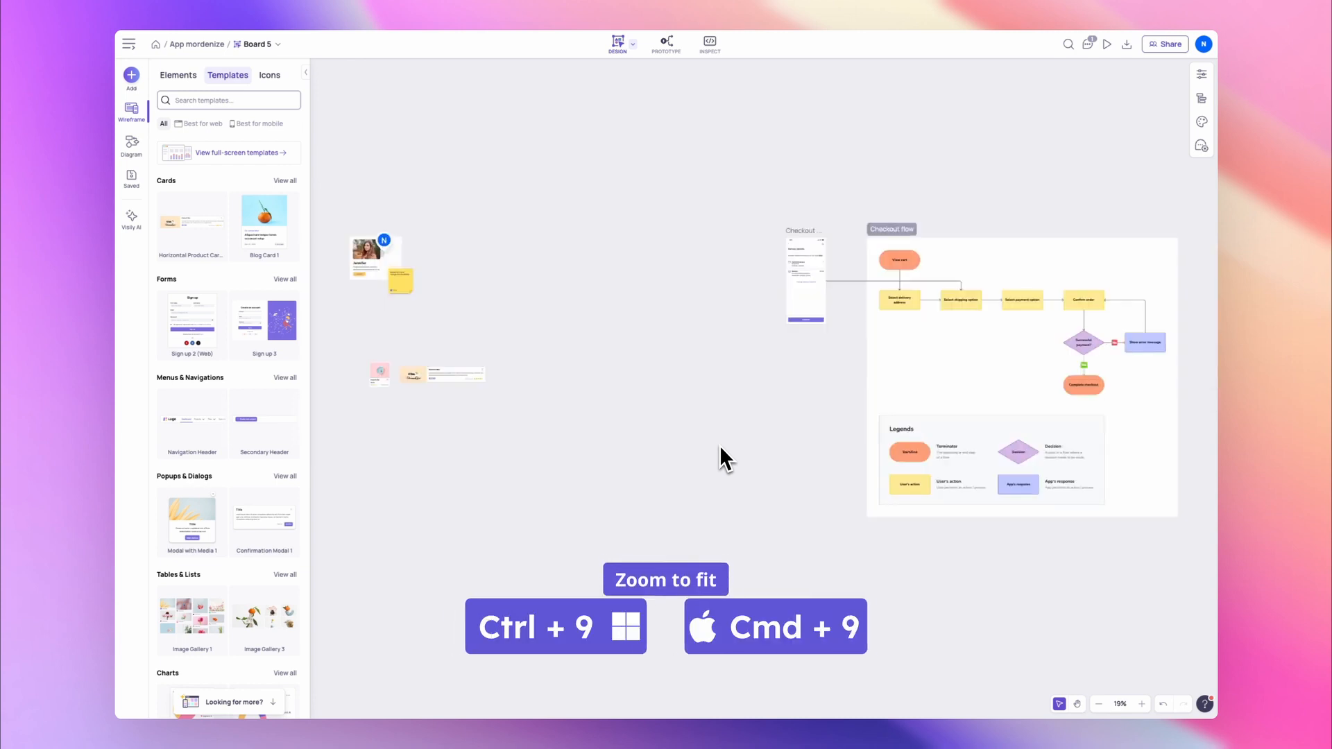
scroll(904, 293, up, 5)
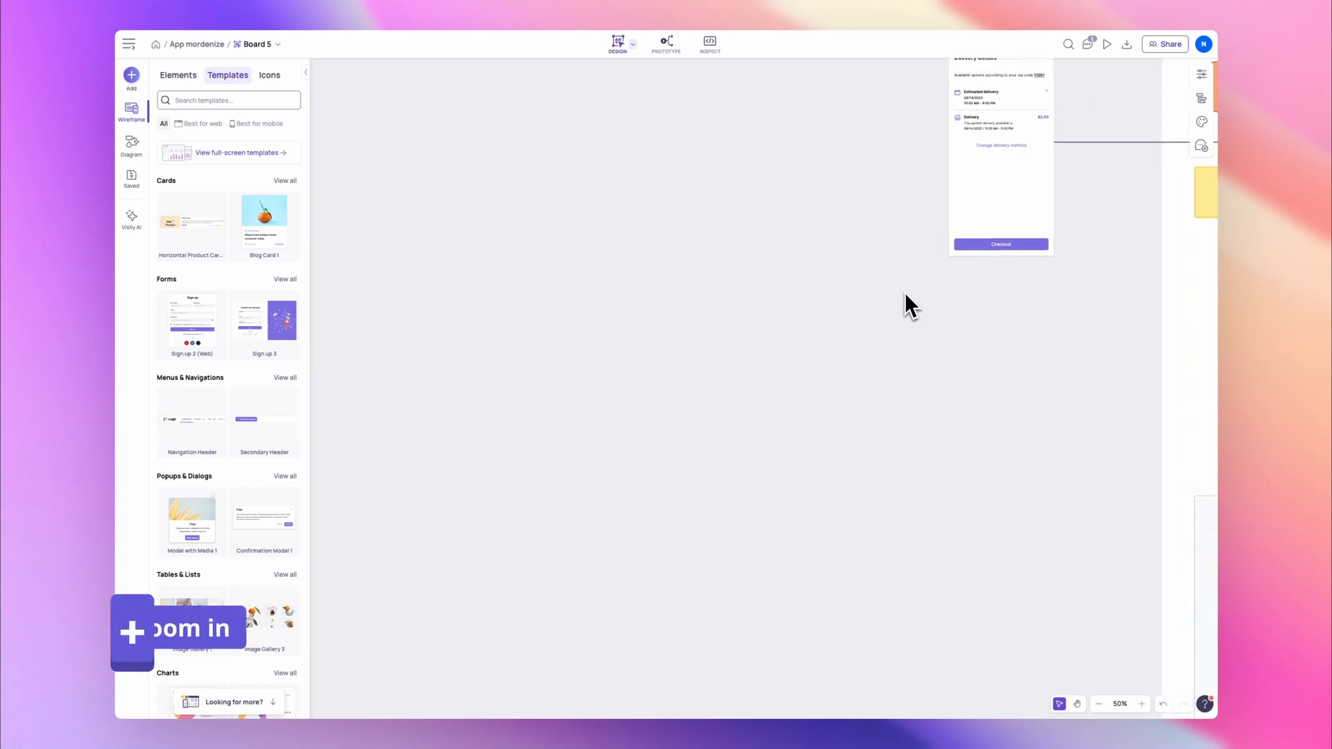
key(plus)
key(plus)
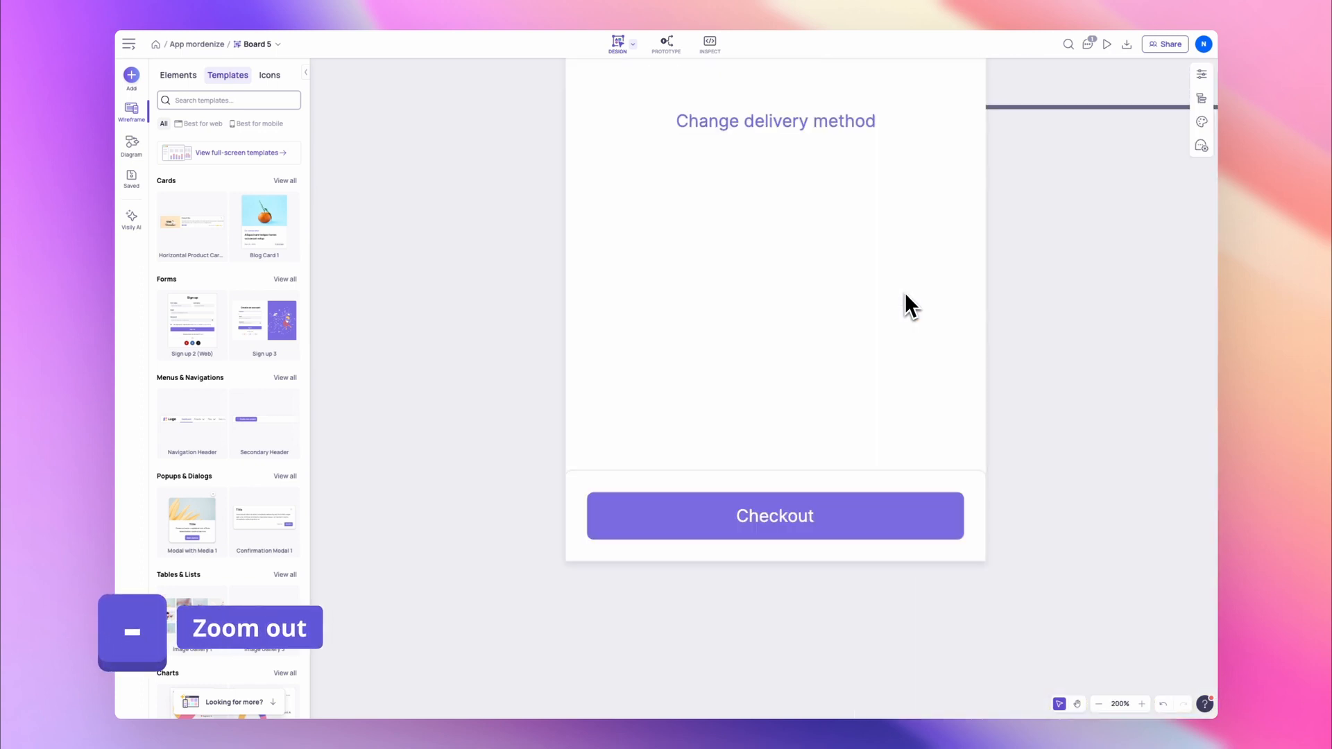
key(minus)
key(minus)
View the Delivery Details screen and the start of the checkout flow at 100% zoom
scroll(904, 292, right, 3)
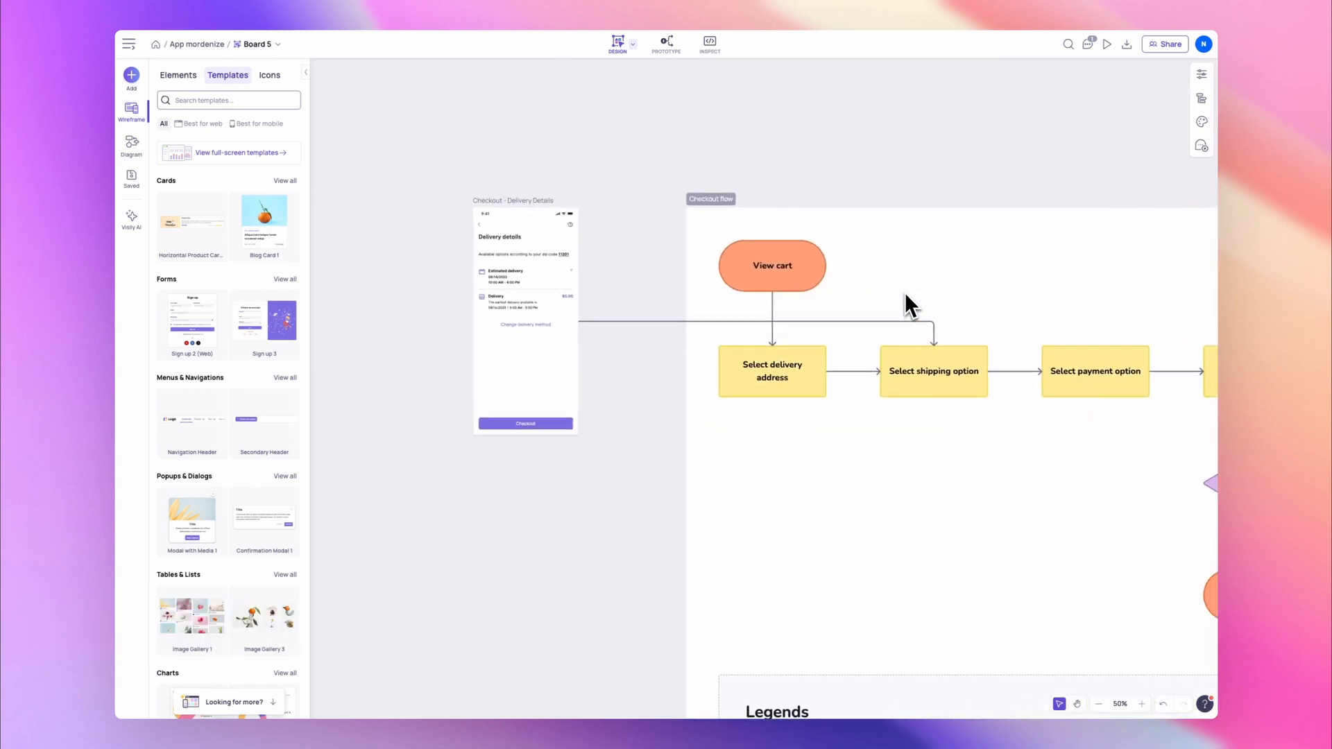
key(ctrl+0)
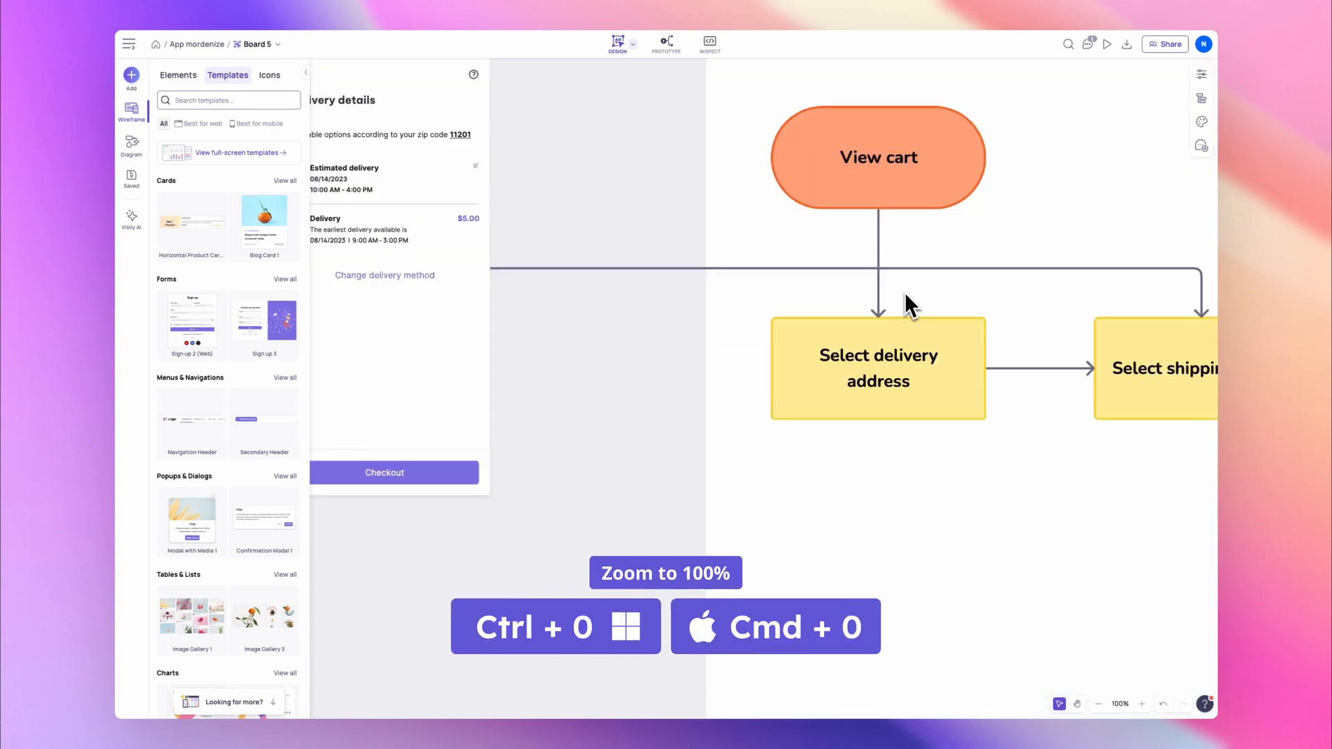
scroll(905, 292, left, 3)
scroll(904, 293, up, 1)
key(ctrl+0)
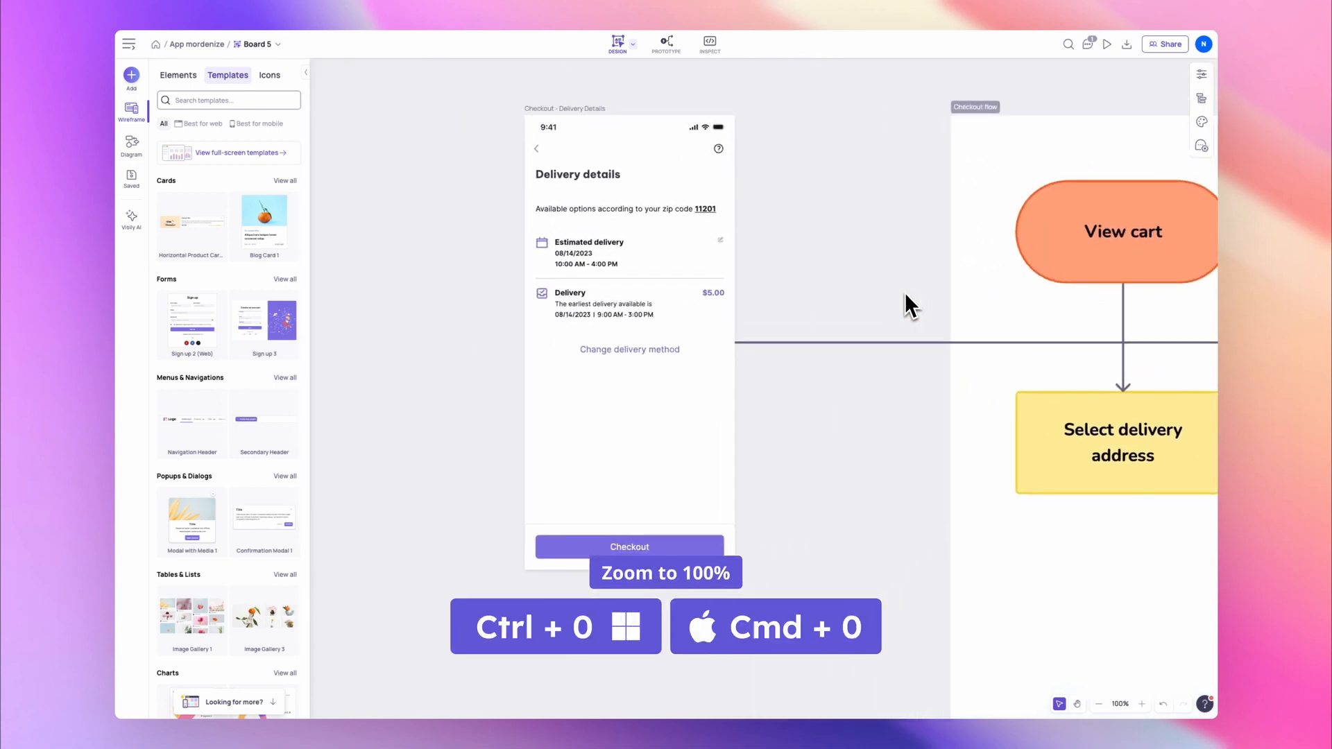